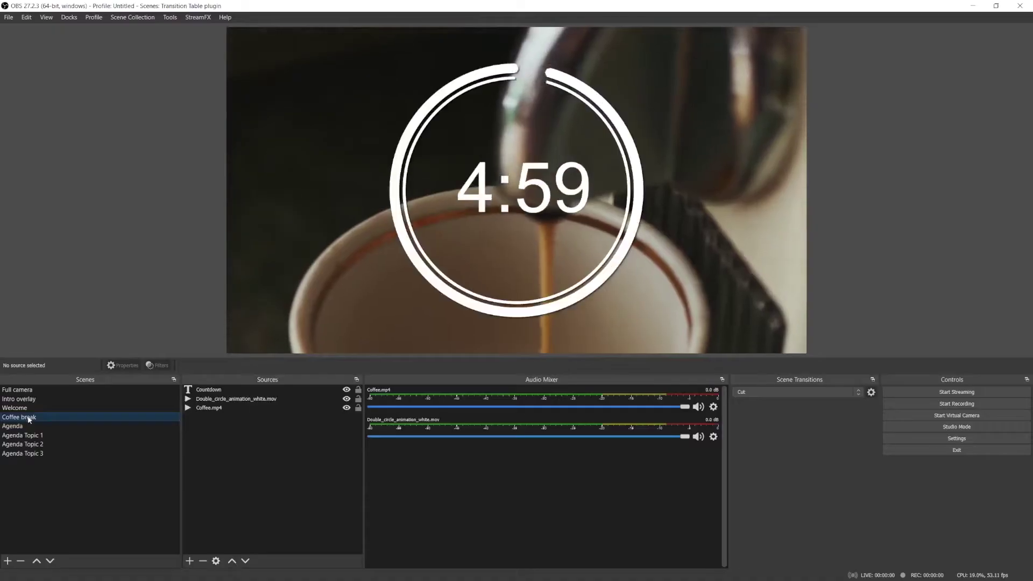
- Look over the existing scenes, then rename the first scene to Full camera with its camera source
click(24, 428)
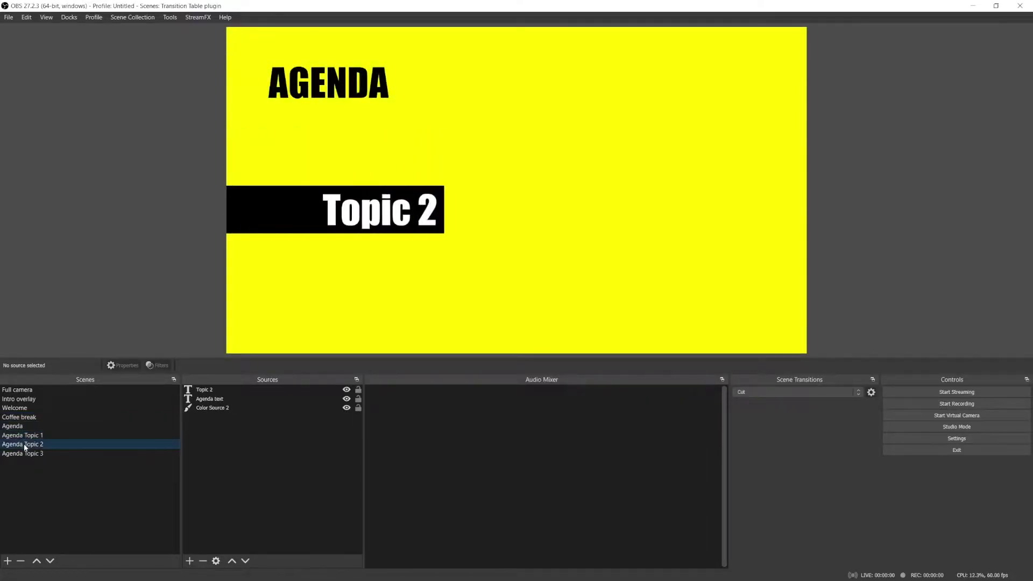
click(24, 453)
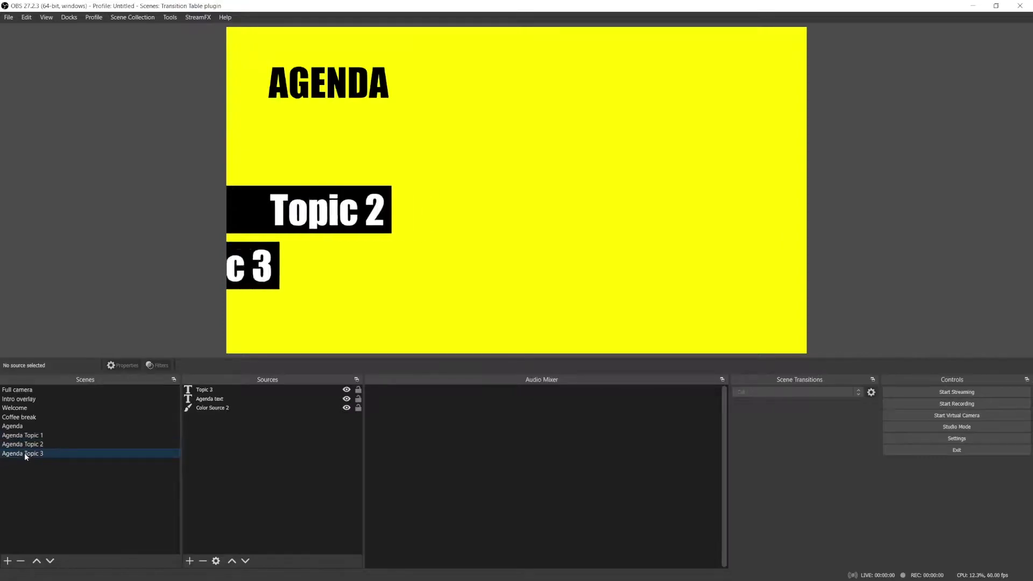
click(24, 418)
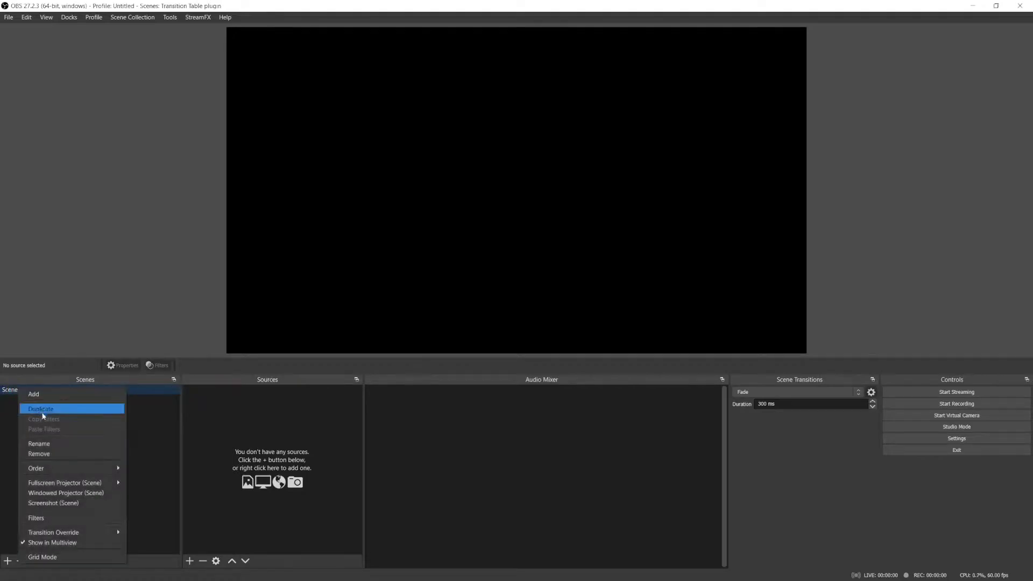
click(48, 443)
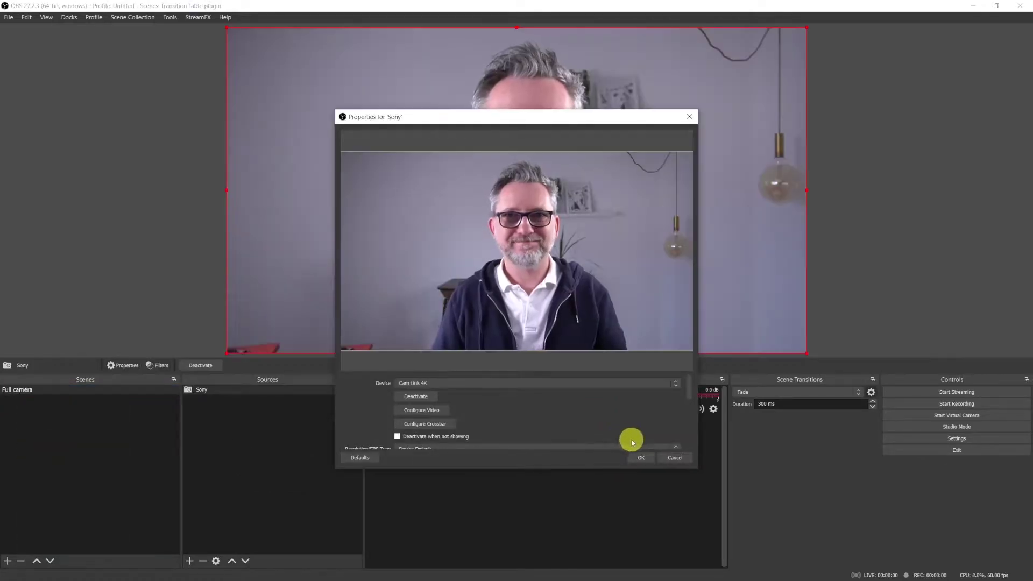
click(640, 458)
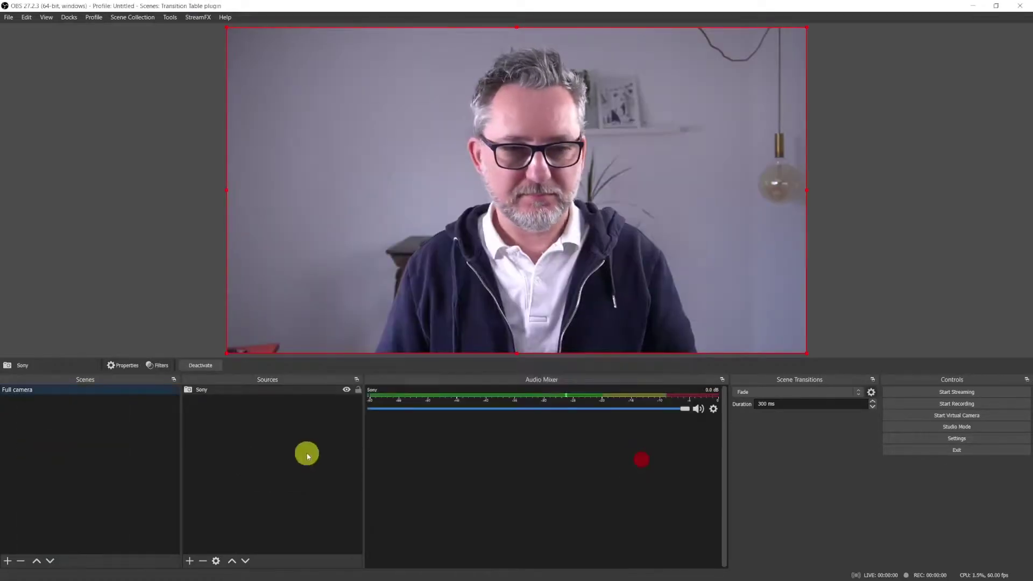
- Create the Intro overlay scene with a source, and the Welcome scene with WELCOME text
click(8, 561)
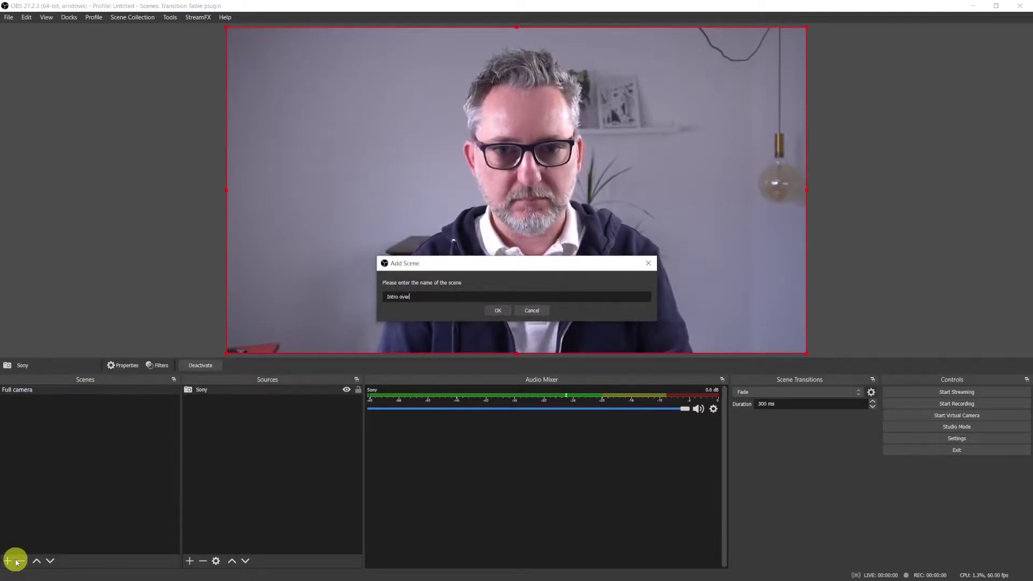
click(494, 313)
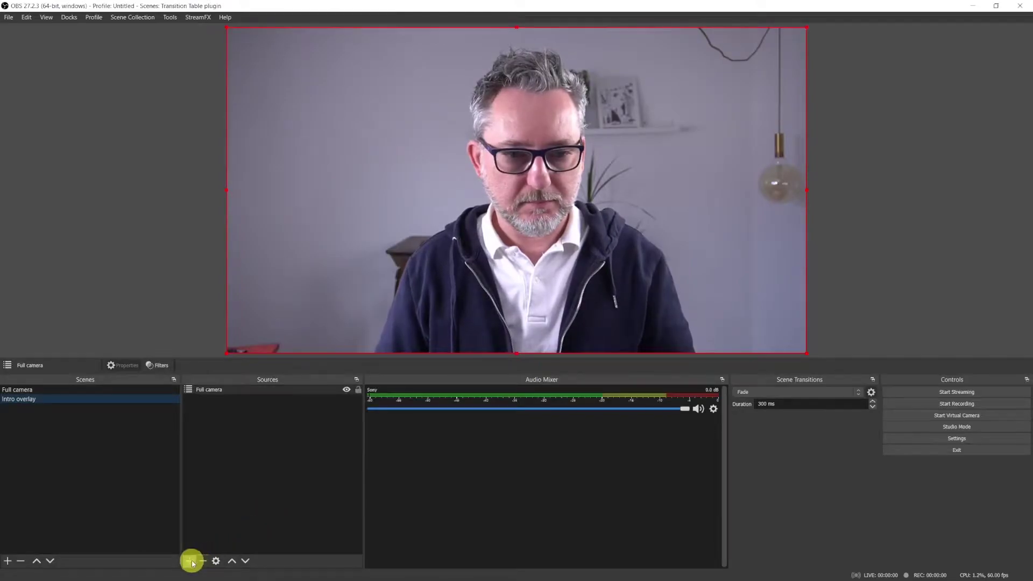
click(189, 561)
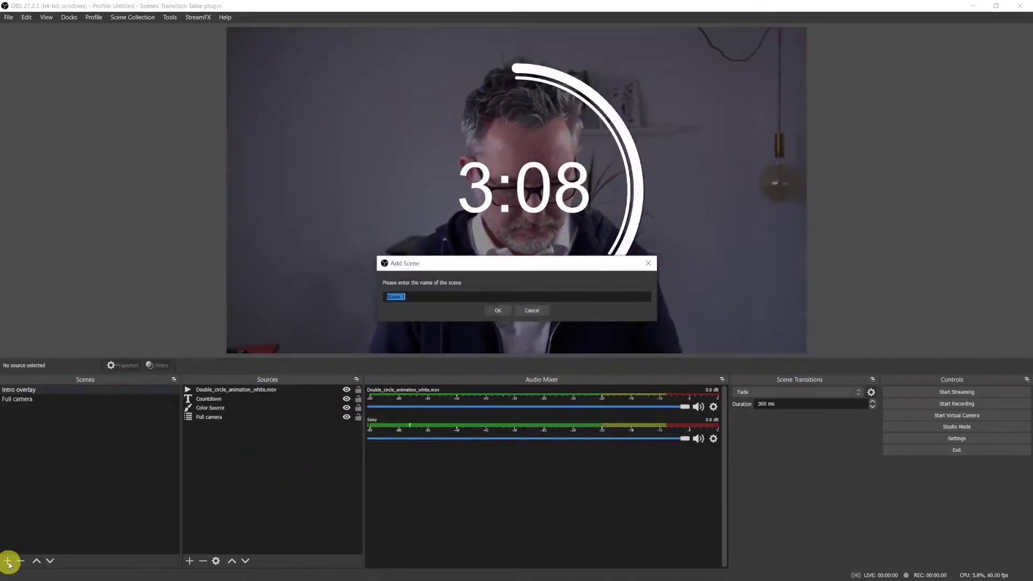
text(Welcome)
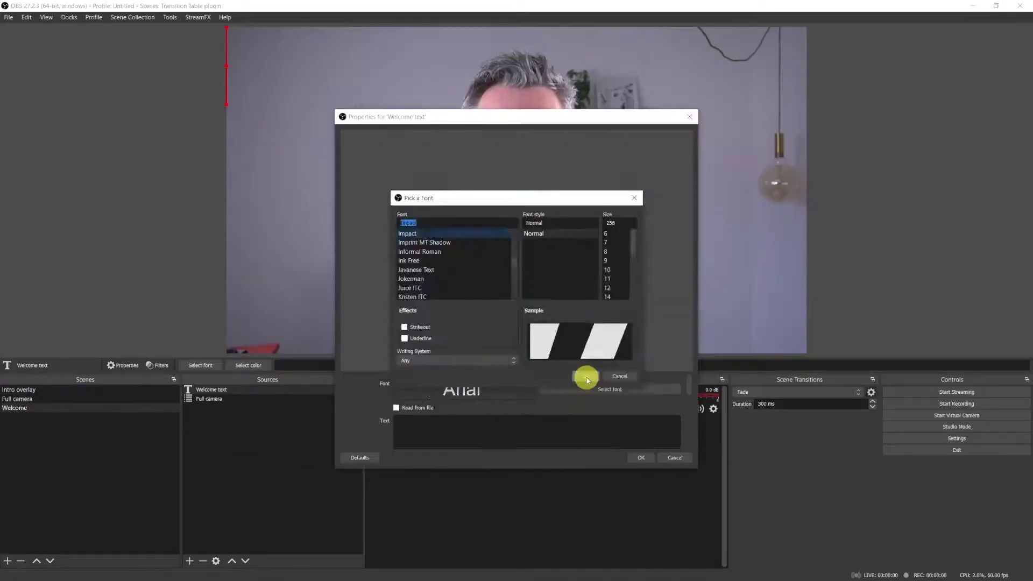
click(586, 376)
click(637, 458)
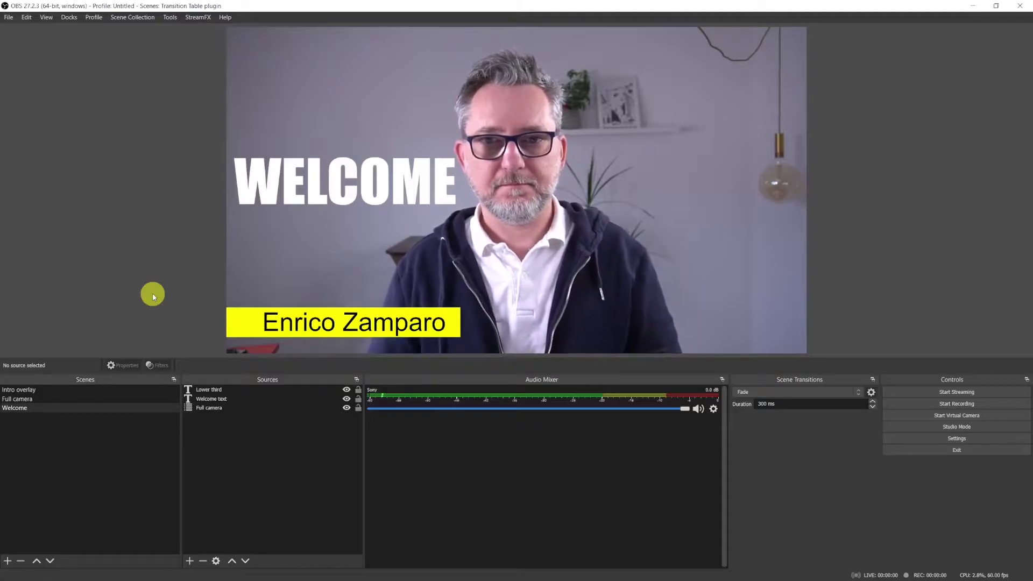
- Edit the Agenda text source to list the topics, one per line
click(498, 311)
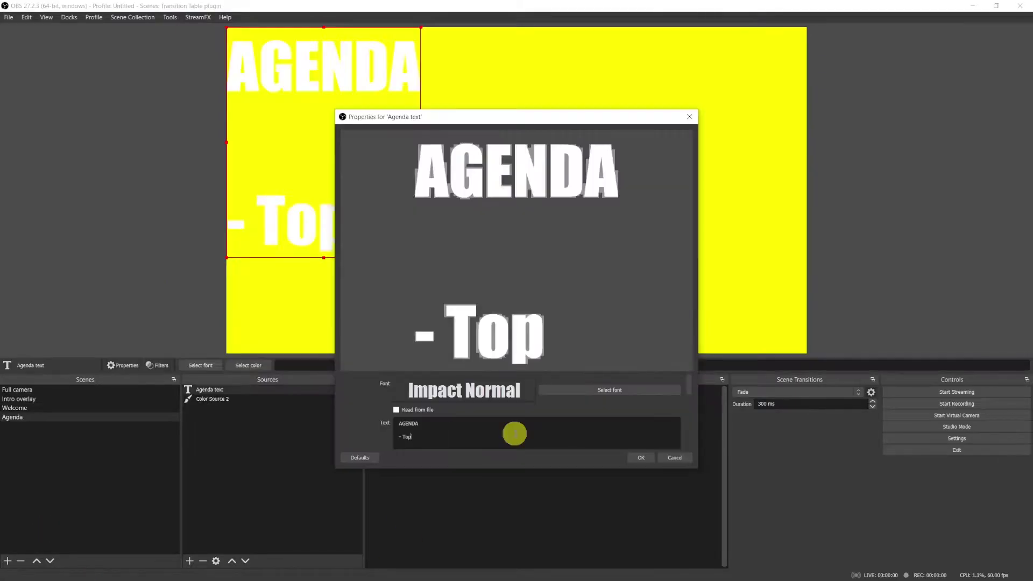
text(ic 1)
key(Return)
text(-)
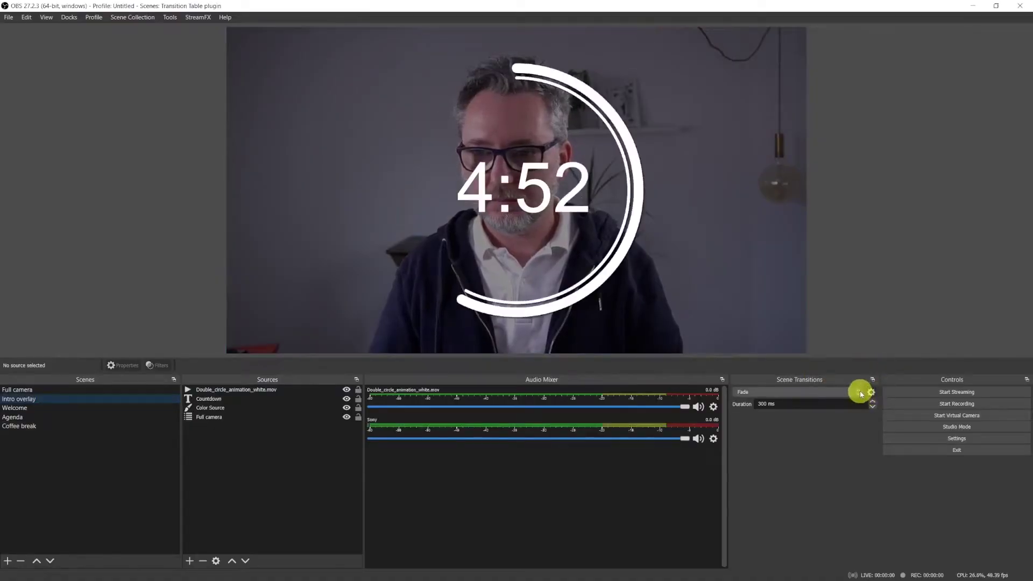
- Set the default scene transition to Move at 300 ms, then test it across Welcome, Agenda and Coffee break
click(859, 392)
click(812, 401)
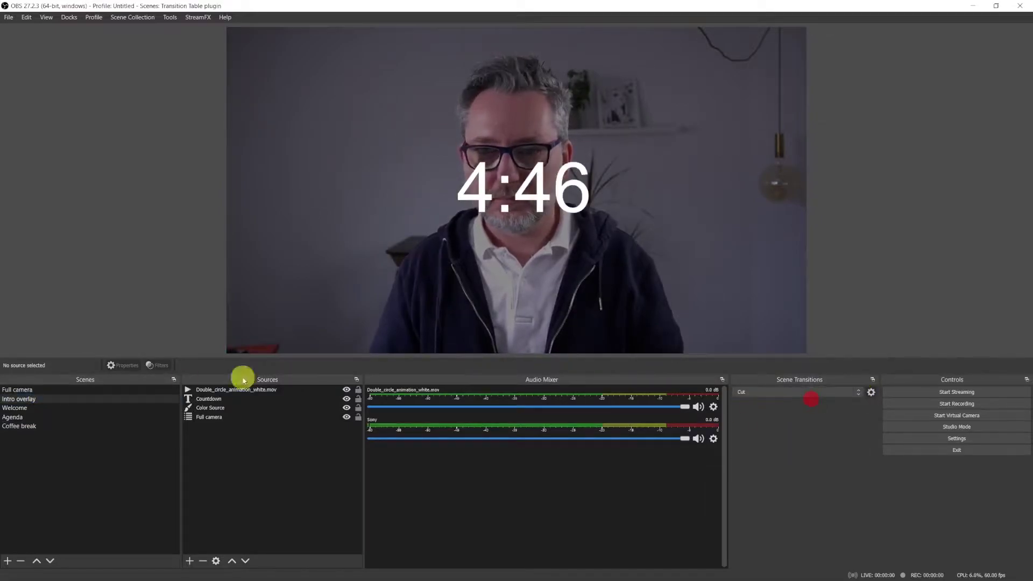
click(31, 408)
click(29, 418)
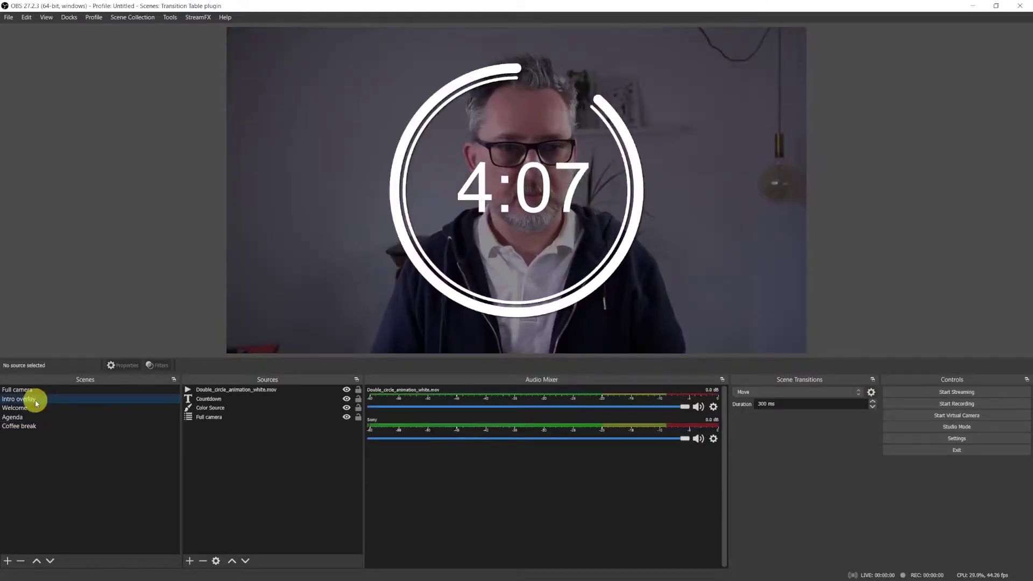
click(34, 408)
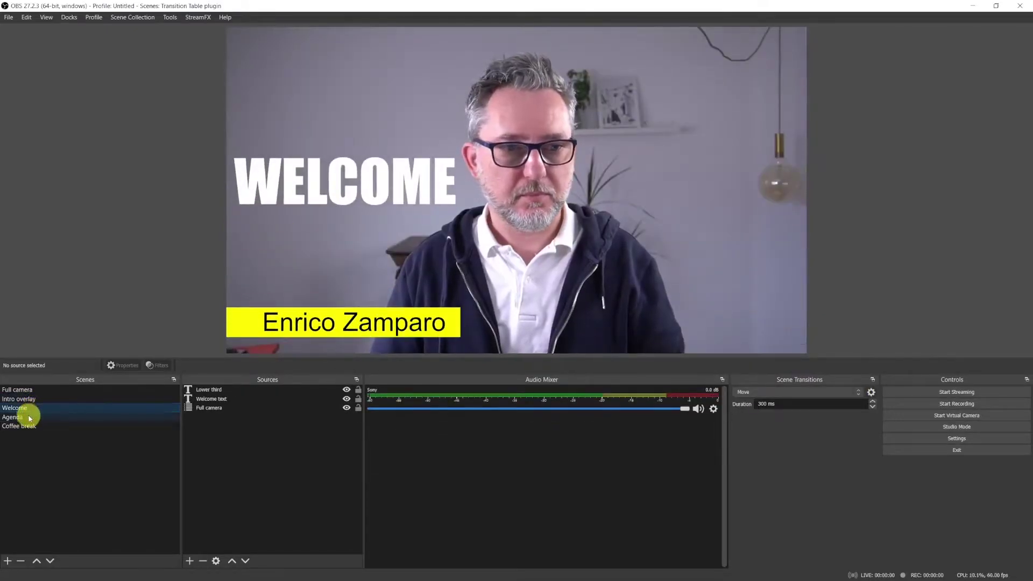
click(29, 417)
click(27, 426)
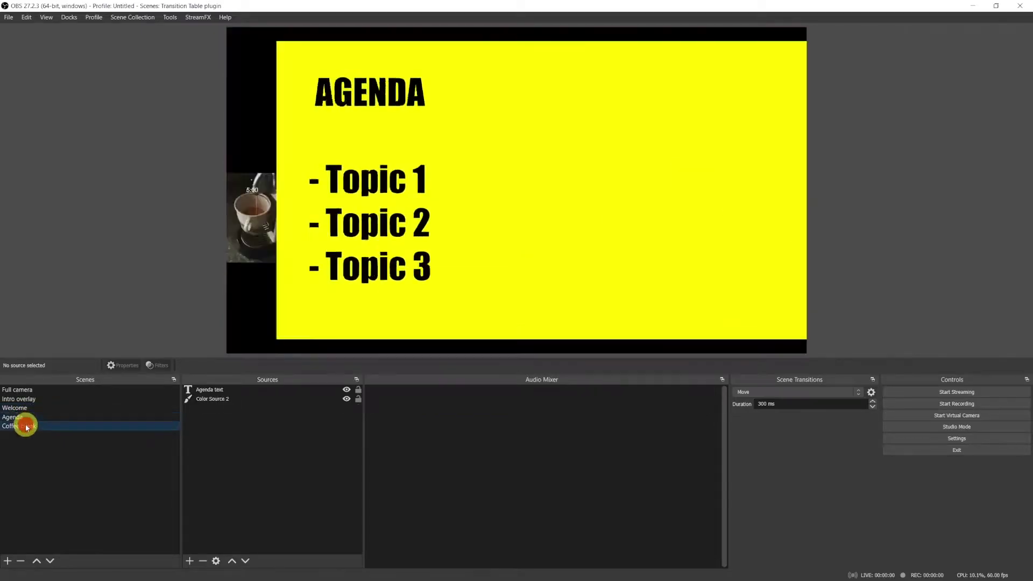
click(18, 417)
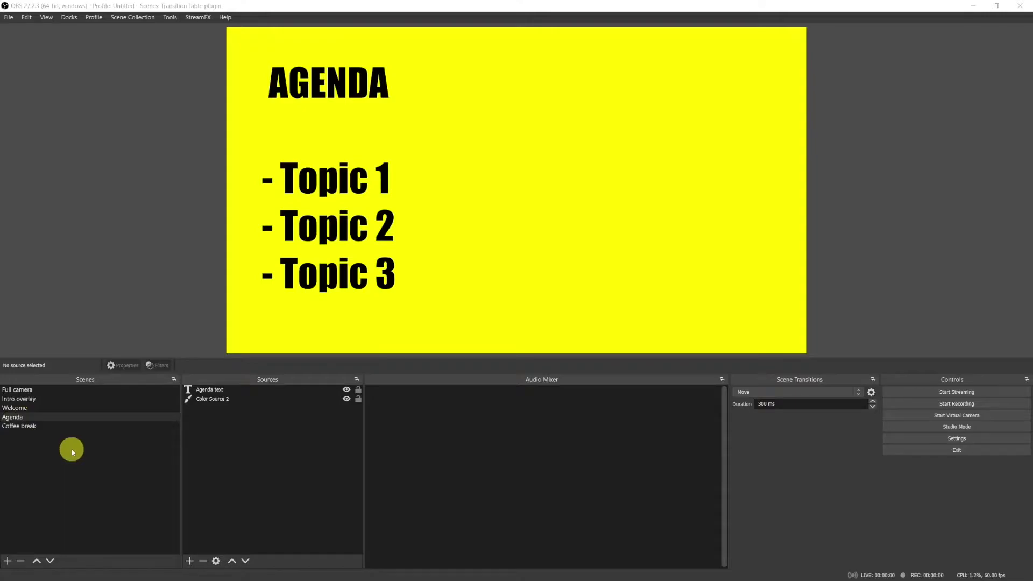
- Give the Agenda scene a Cut transition override
right_click(36, 418)
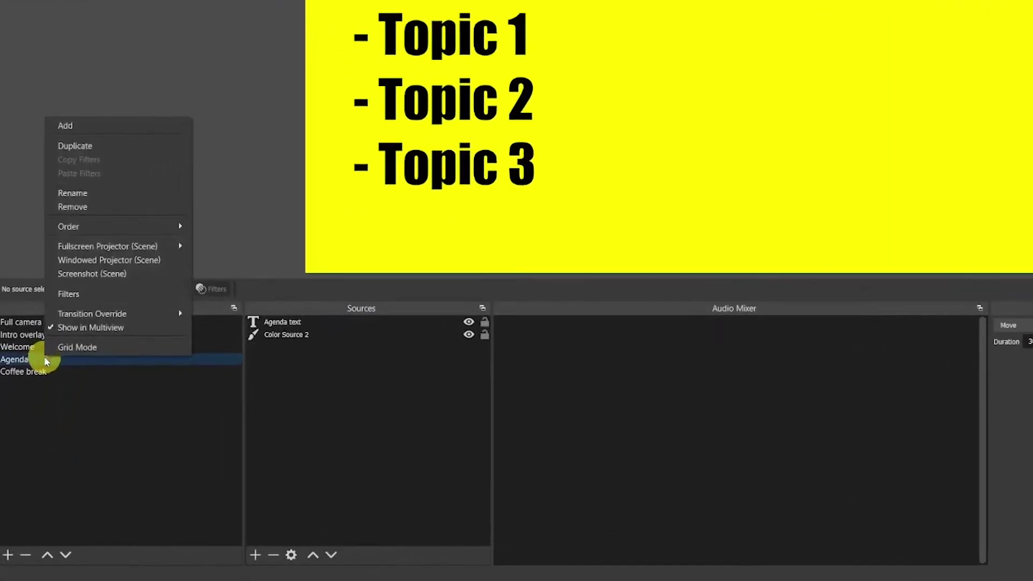
mouse_move(93, 314)
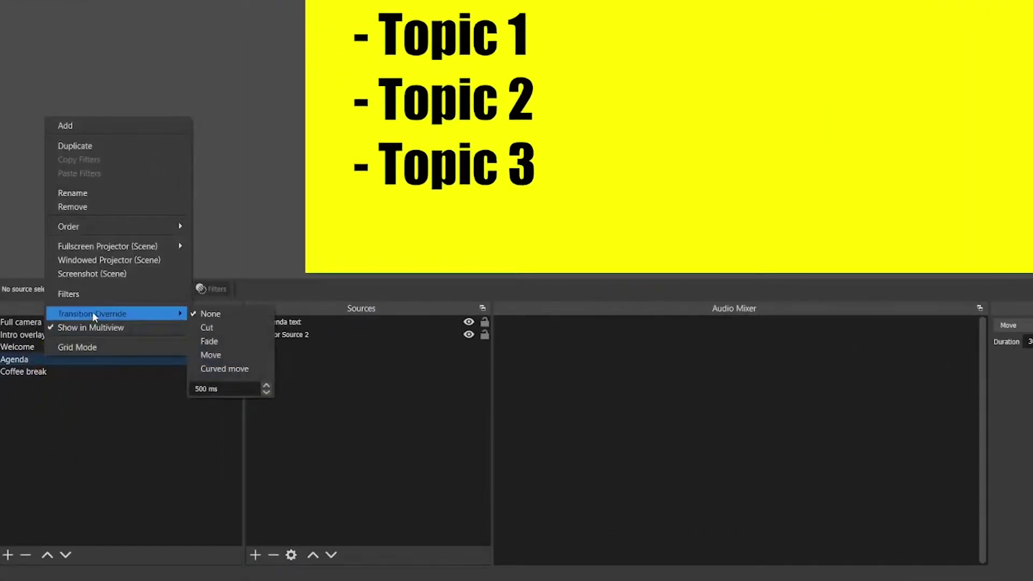
click(230, 328)
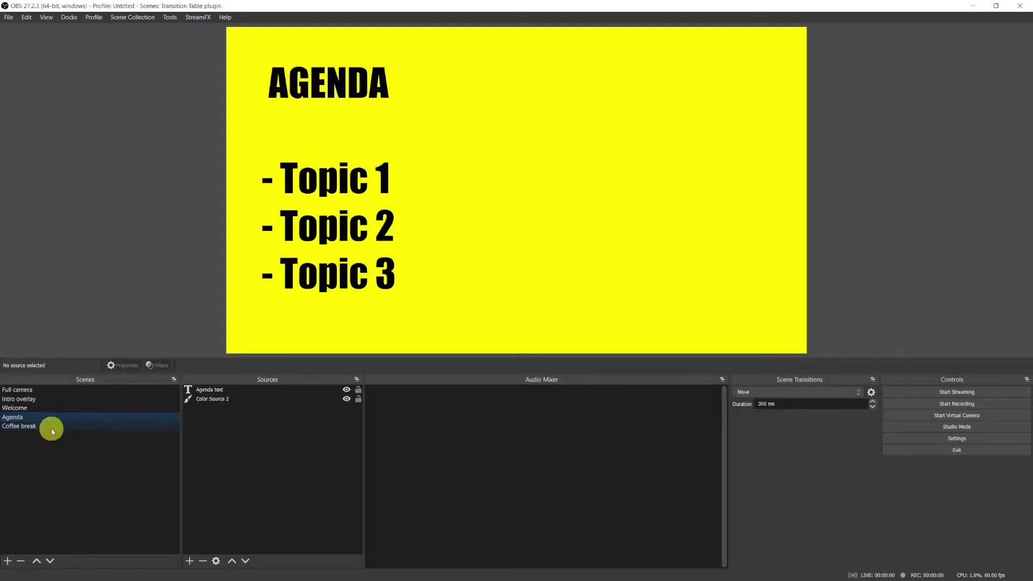
- Toggle between Coffee break and Agenda three times to check the Cut override
click(50, 426)
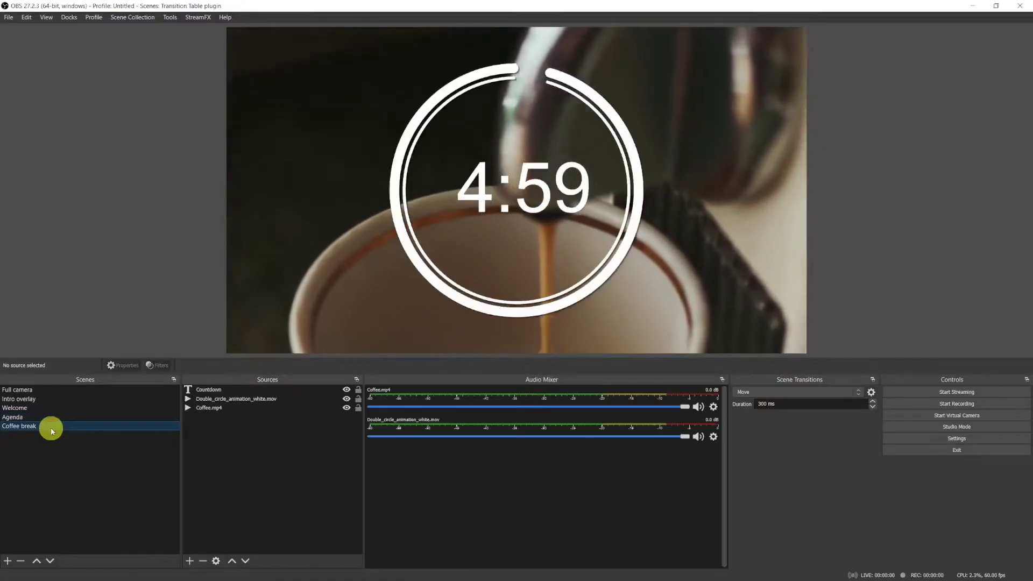
click(56, 417)
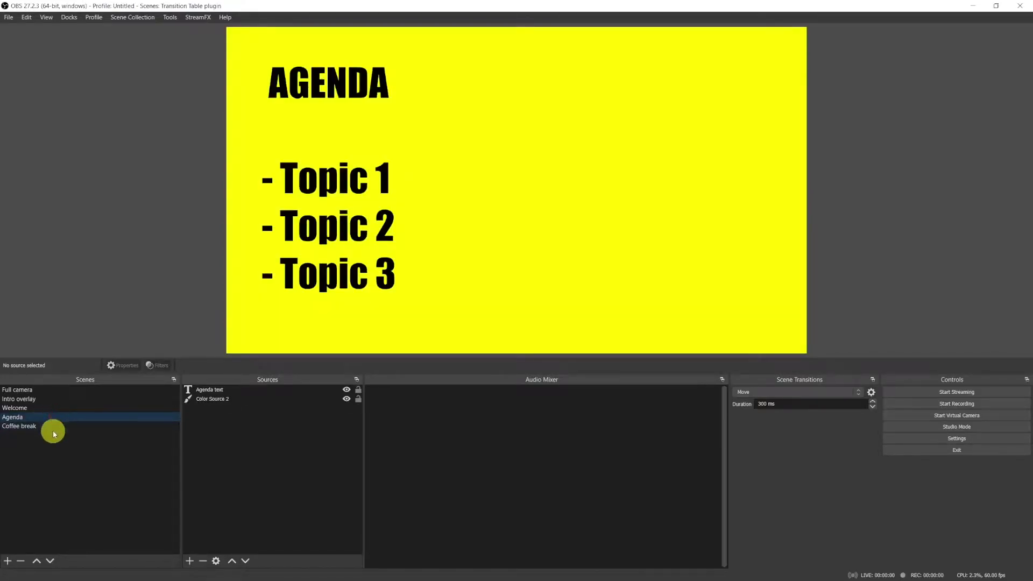
click(53, 428)
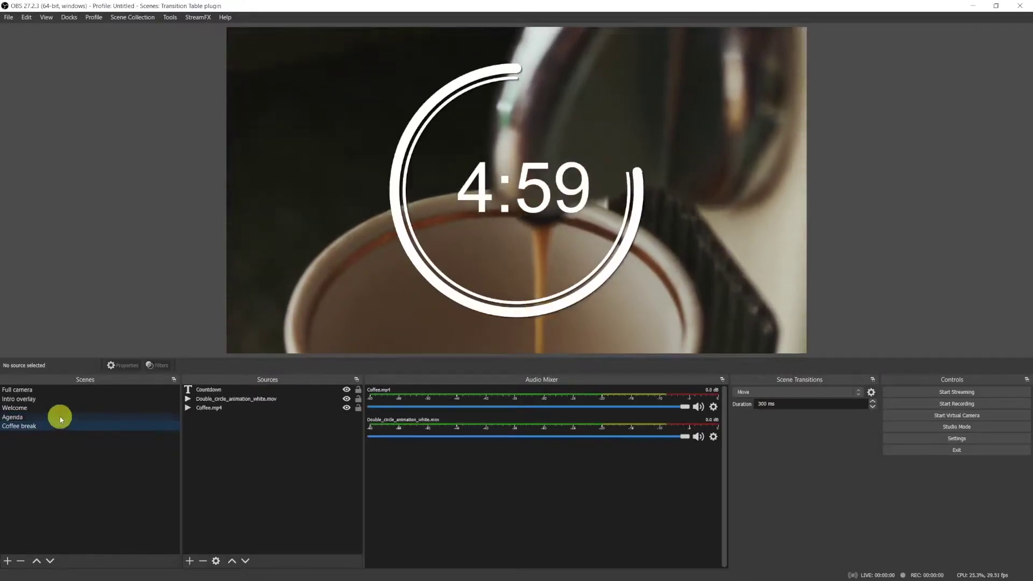
click(61, 418)
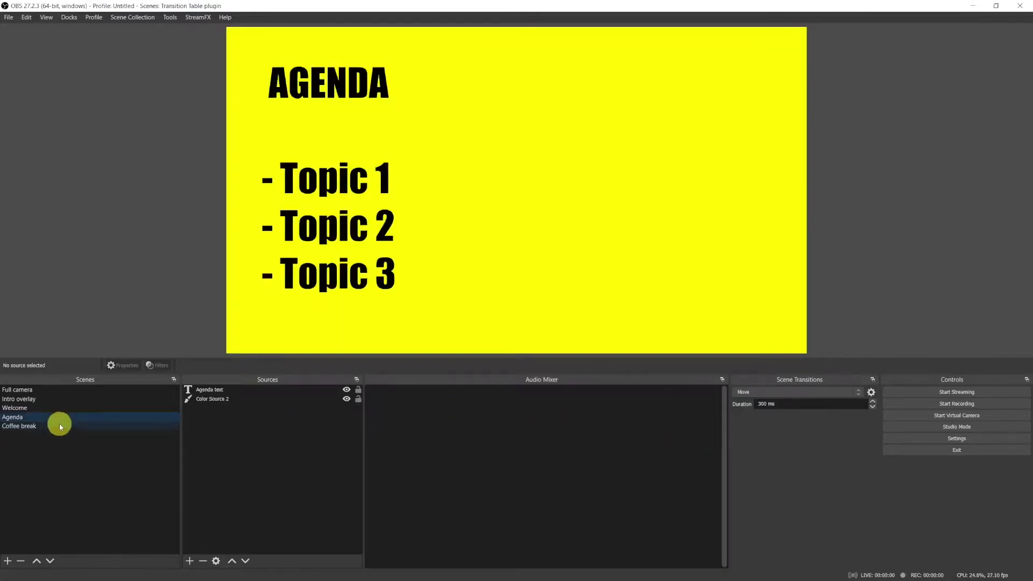
click(59, 428)
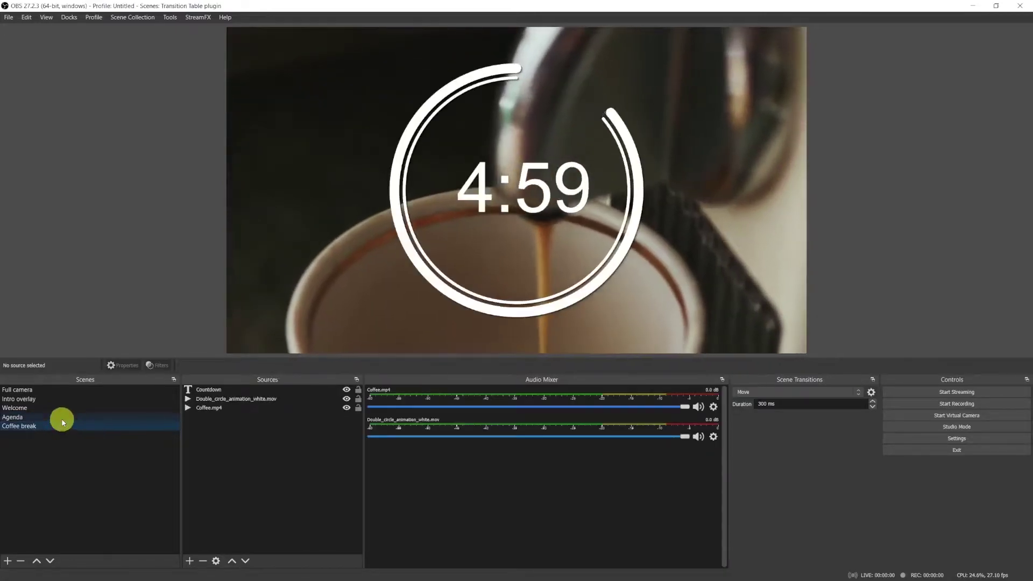
click(63, 418)
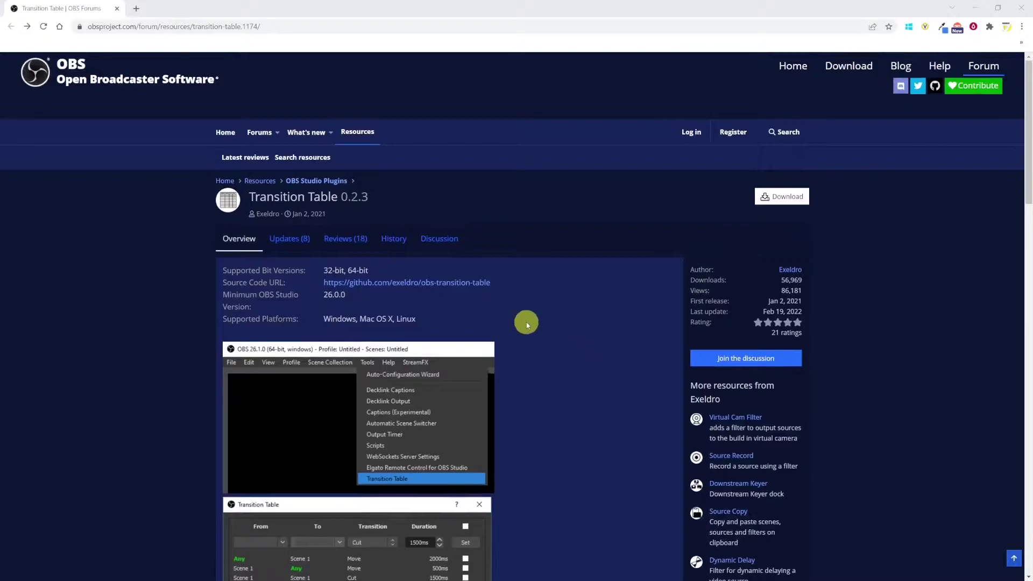
- Download the Transition Table 0.2.3 plugin installer from its OBS forum page
click(785, 199)
click(680, 127)
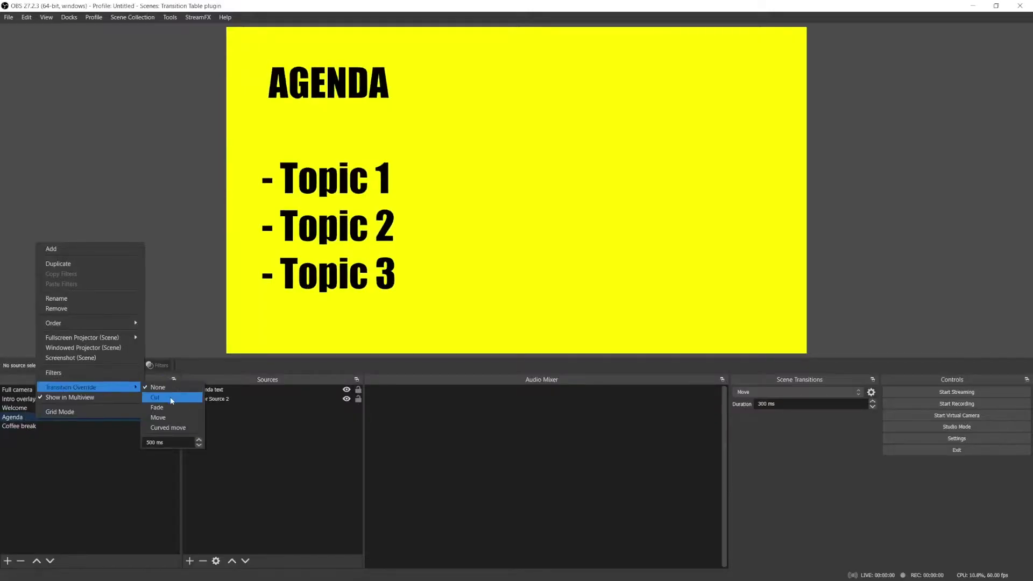
- Set Cut as the Agenda scene's transition override and test it from Coffee break
click(171, 399)
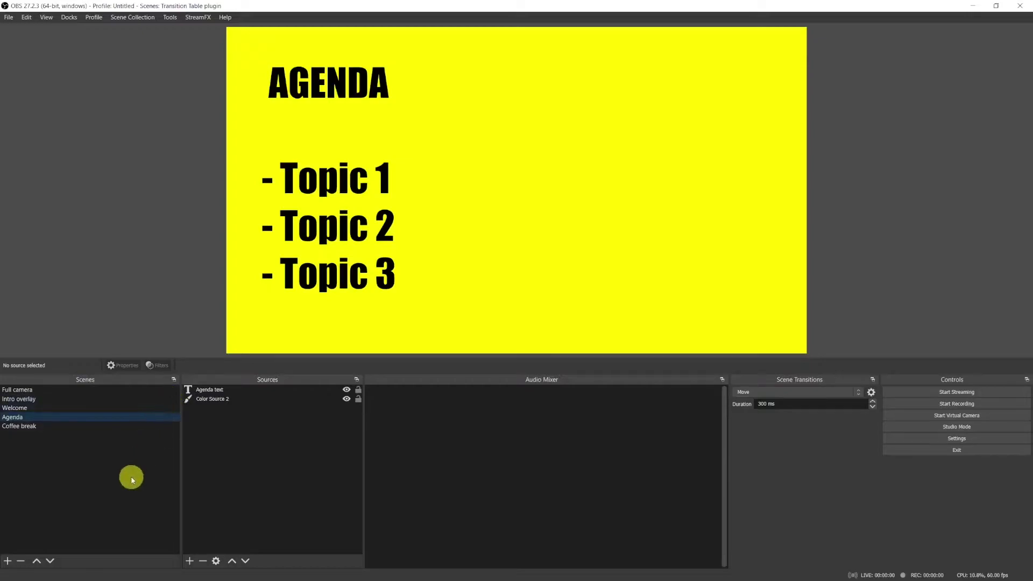
click(41, 426)
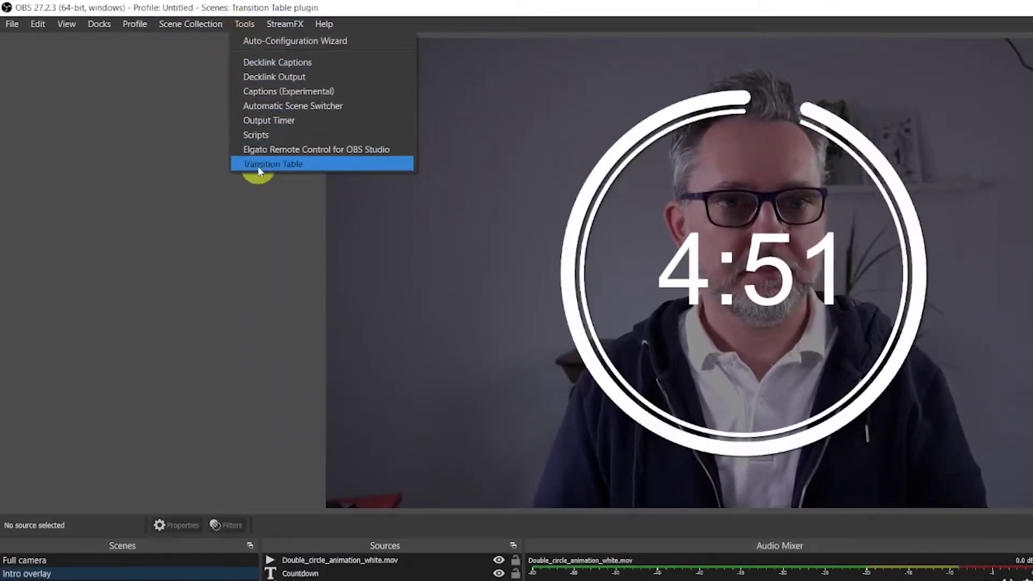
- Add a 500 ms Fade rule from Intro overlay to Welcome in the Transition Table, then close it
click(257, 167)
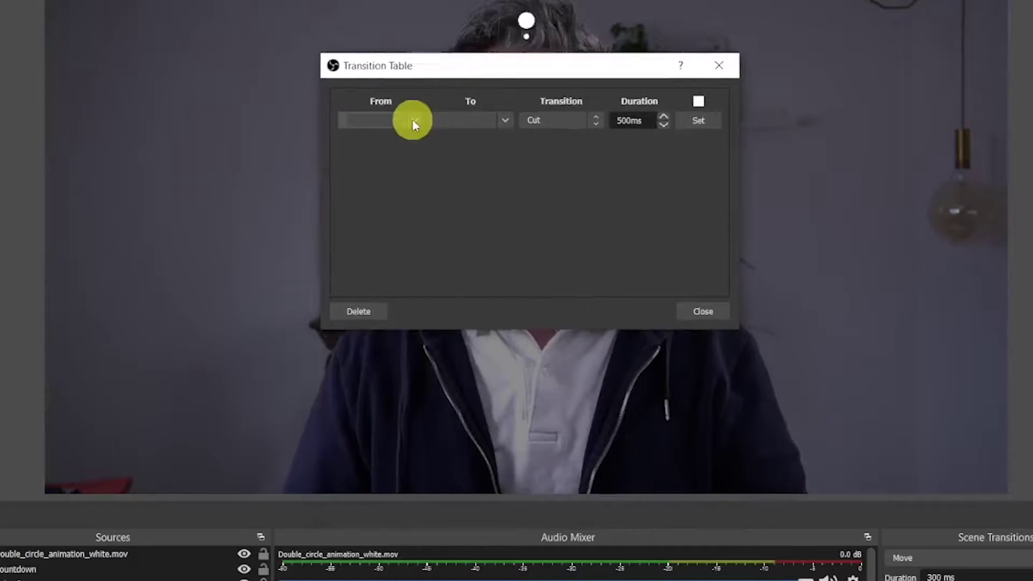
click(413, 120)
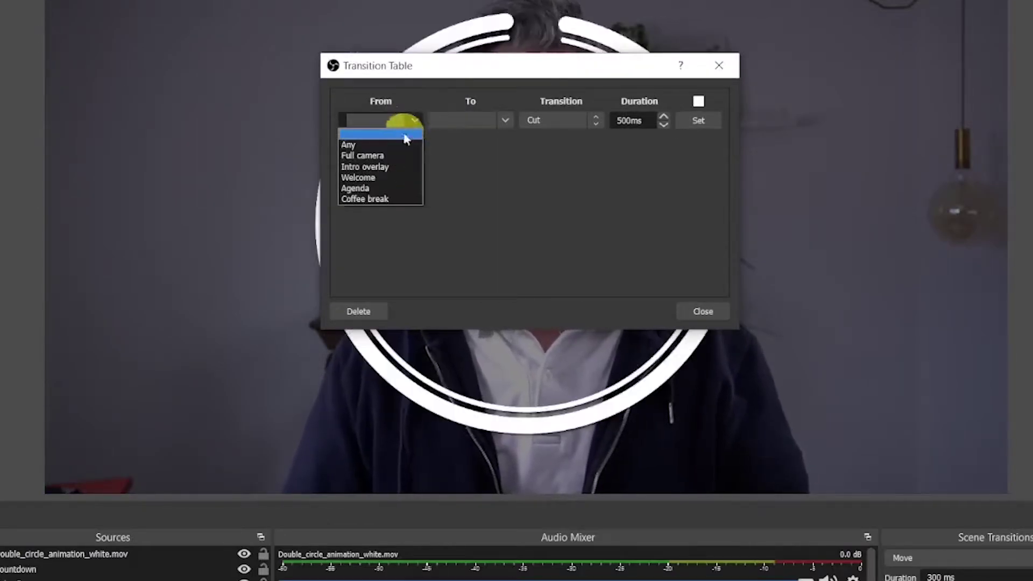
click(392, 168)
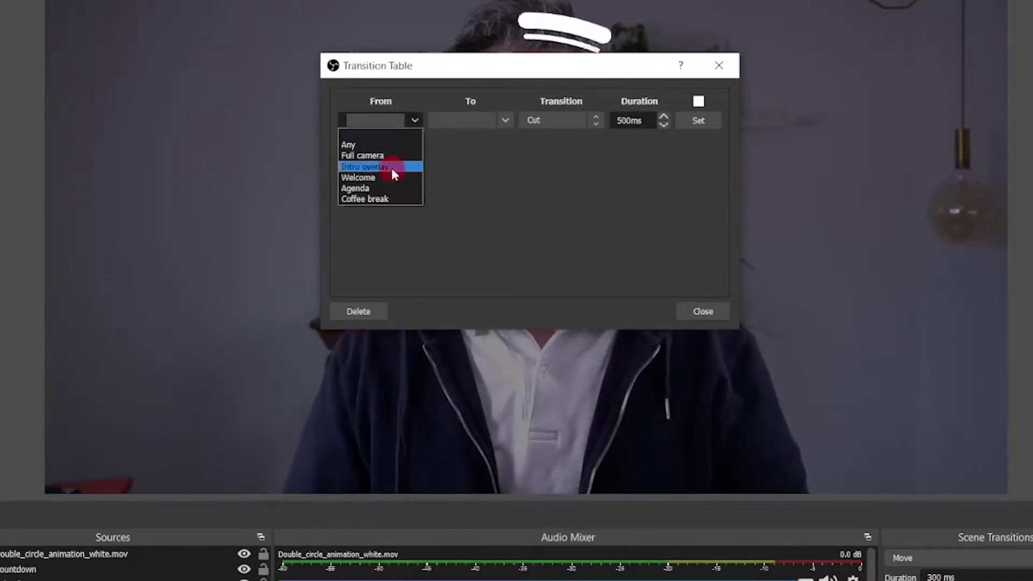
click(506, 120)
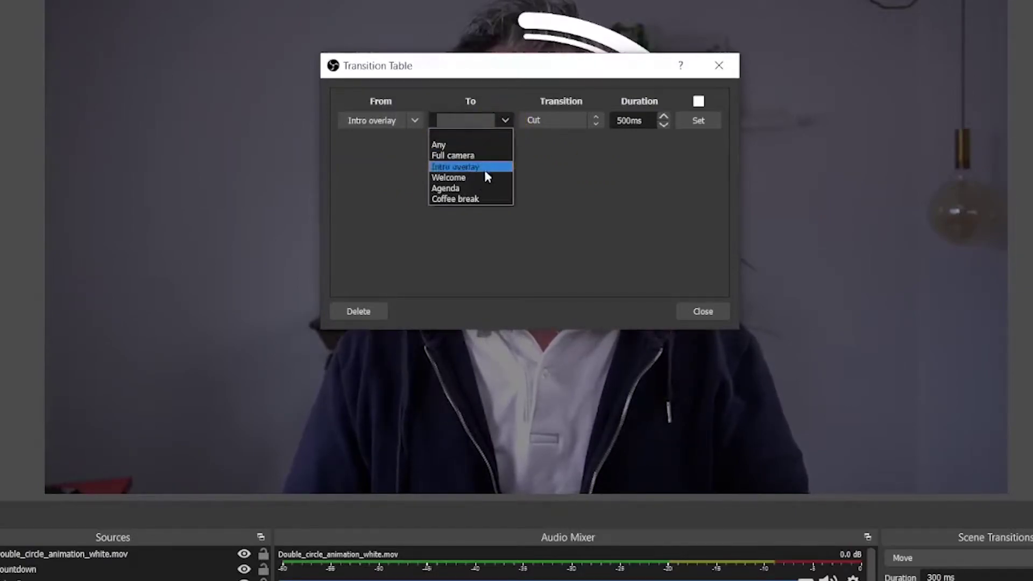
click(477, 181)
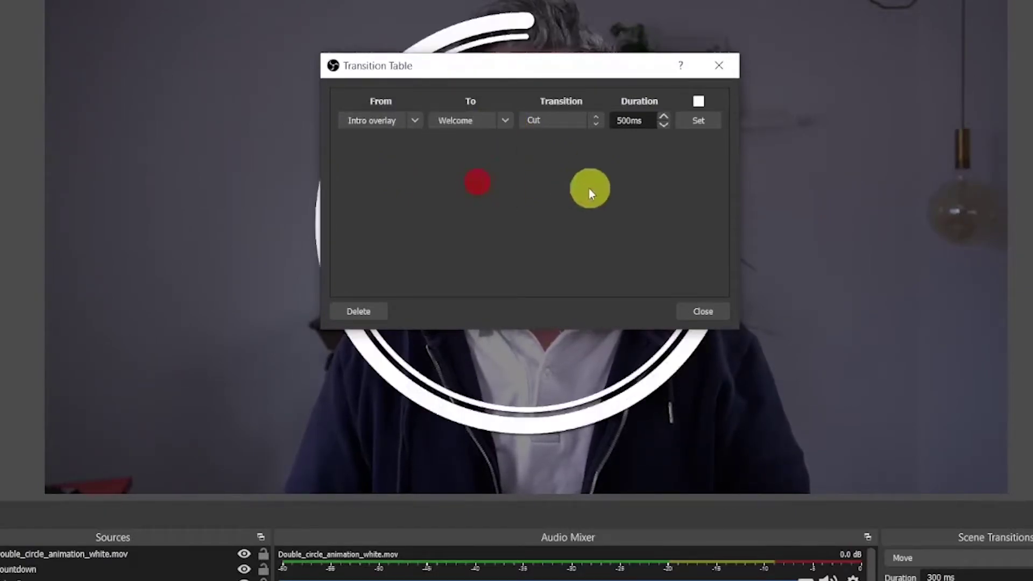
click(595, 121)
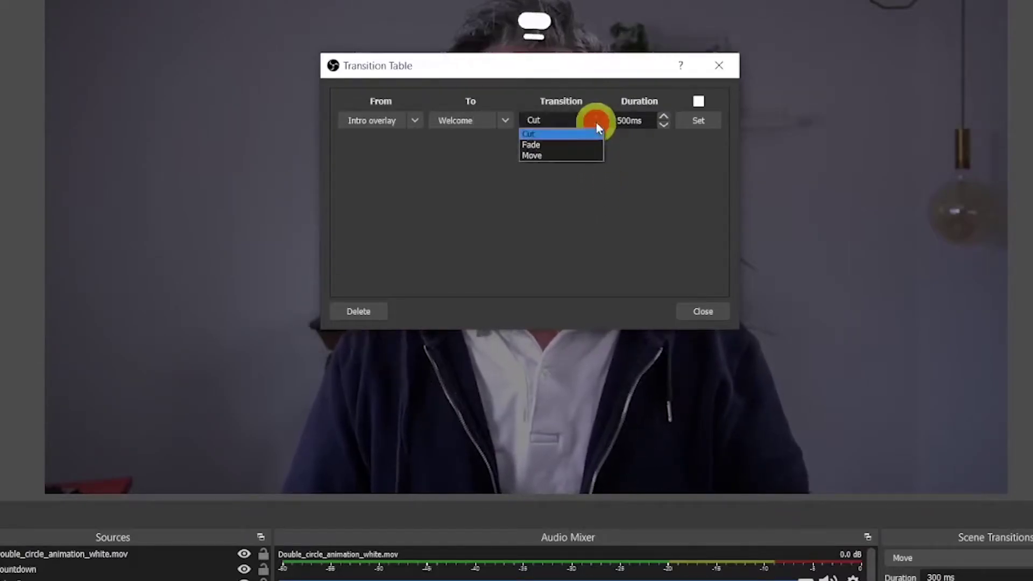
click(574, 145)
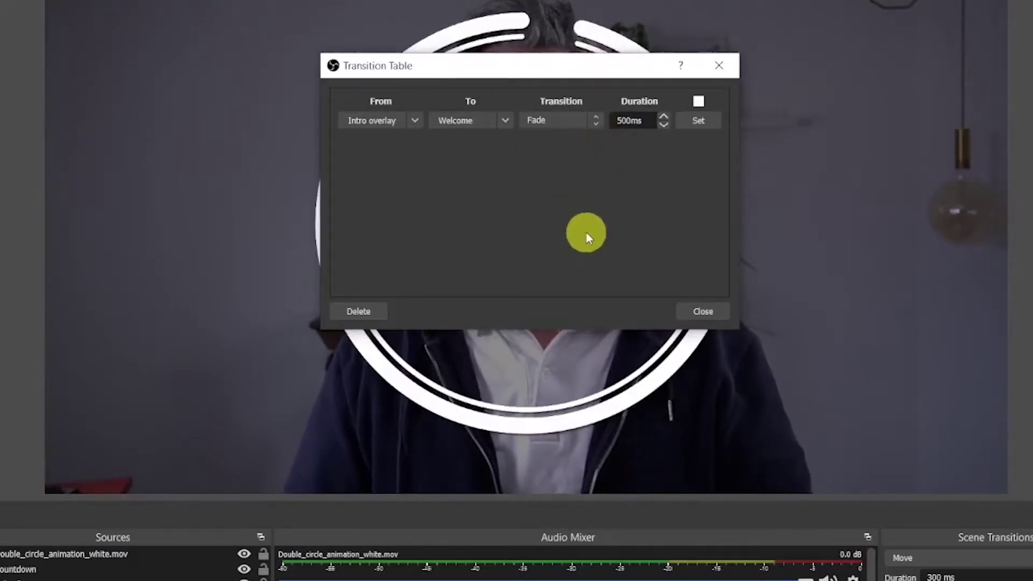
click(709, 121)
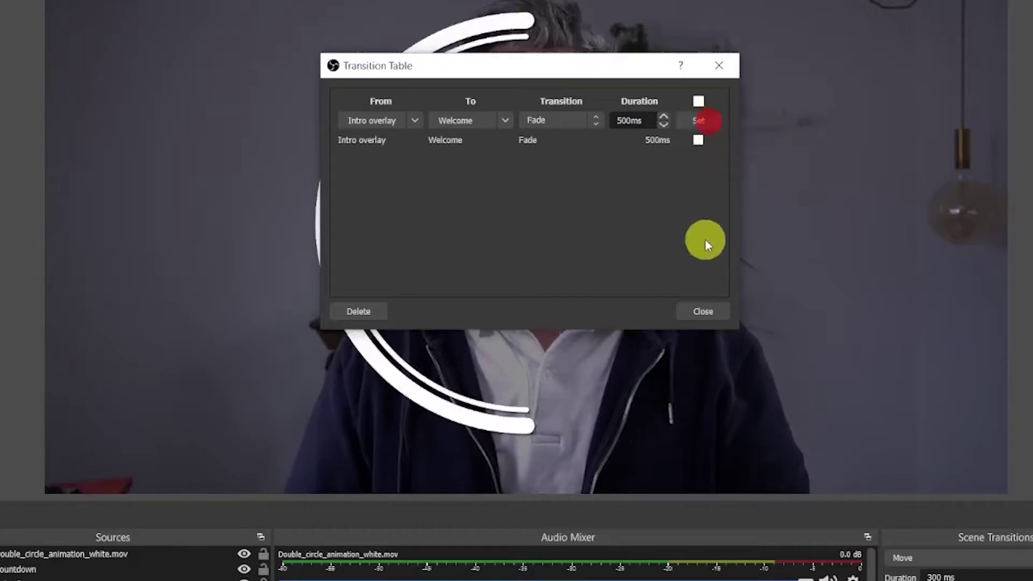
click(699, 314)
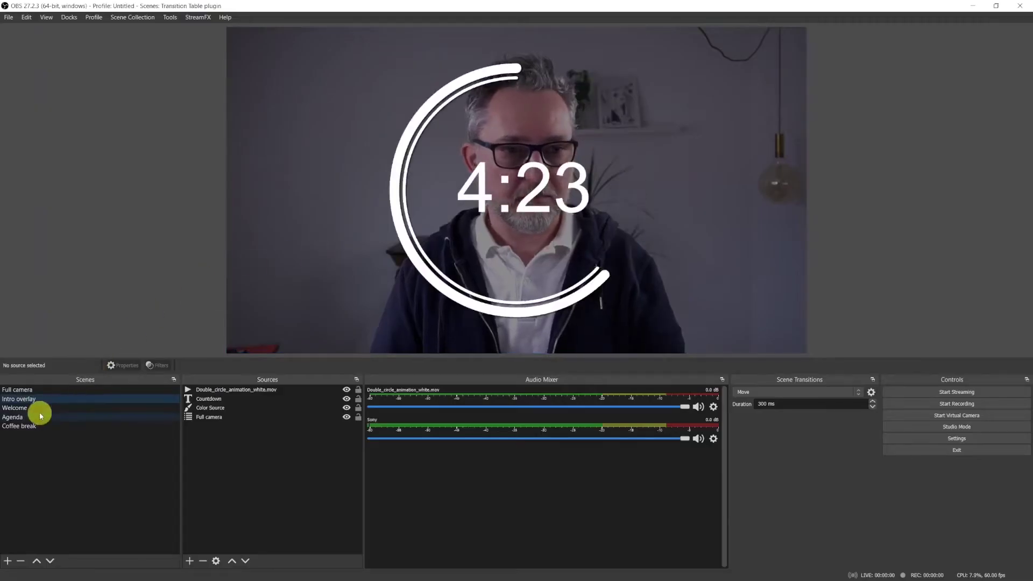
- Switch through Welcome, Agenda and Coffee break, then return to Intro overlay
click(37, 408)
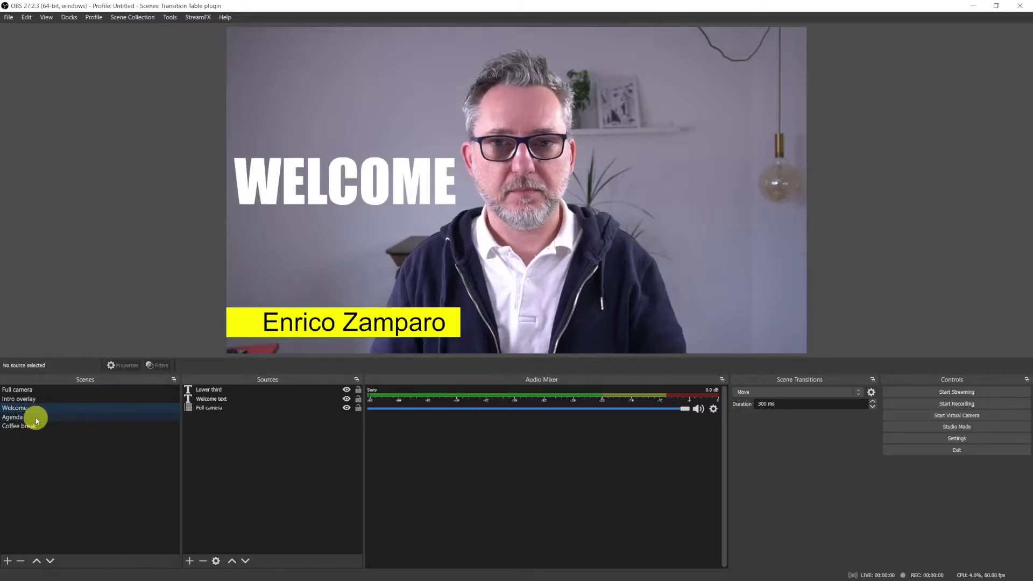
click(37, 417)
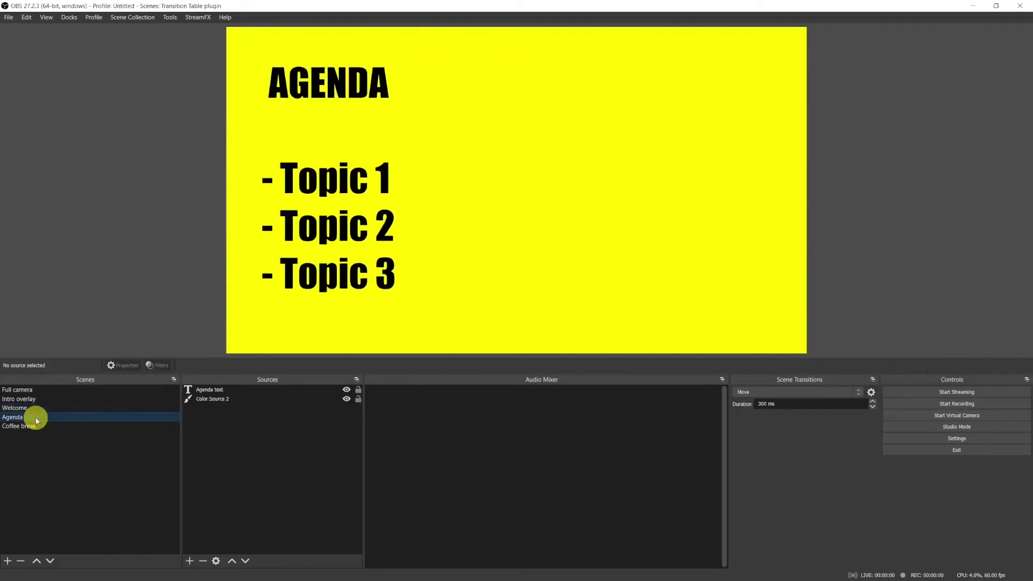
click(34, 427)
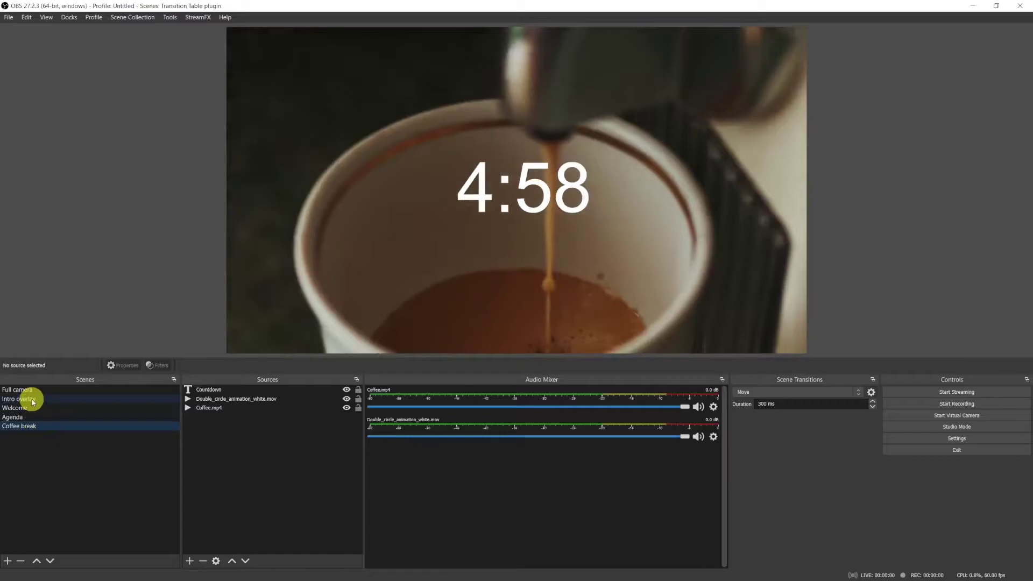
click(33, 403)
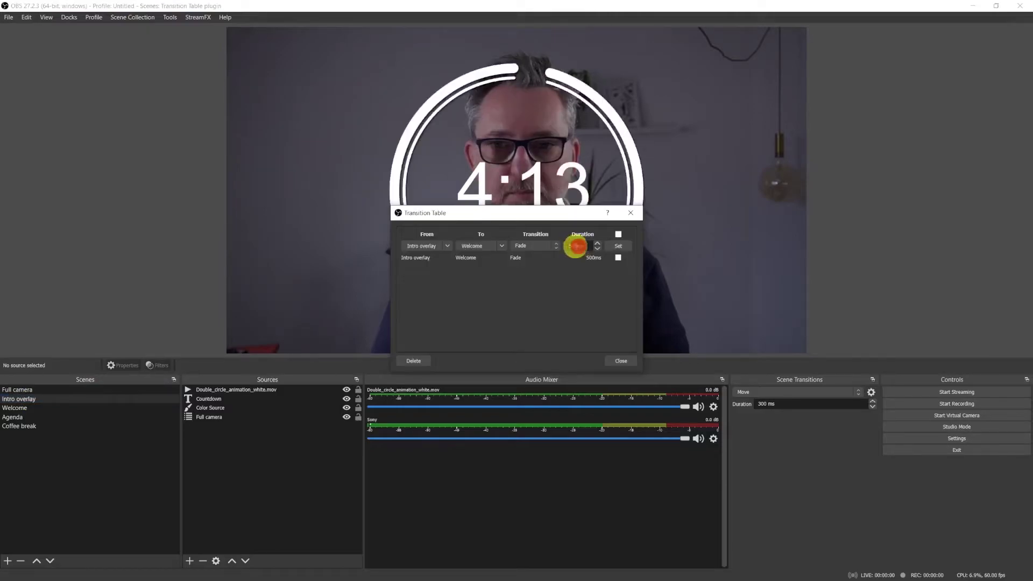
- Change the rule's duration to 1000 ms, then switch to Welcome to watch the fade
double_click(574, 245)
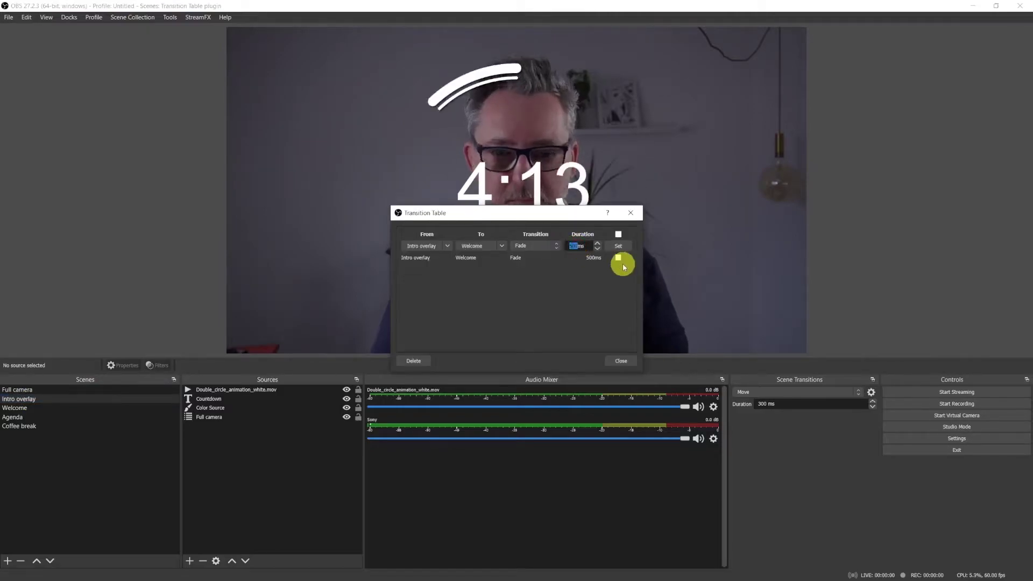
text(1000)
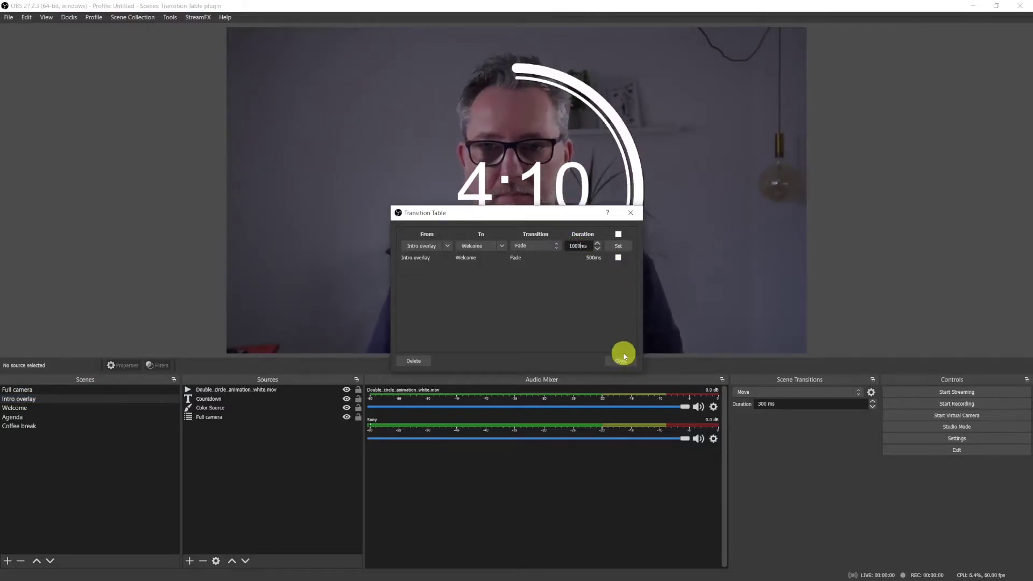
click(607, 365)
click(18, 408)
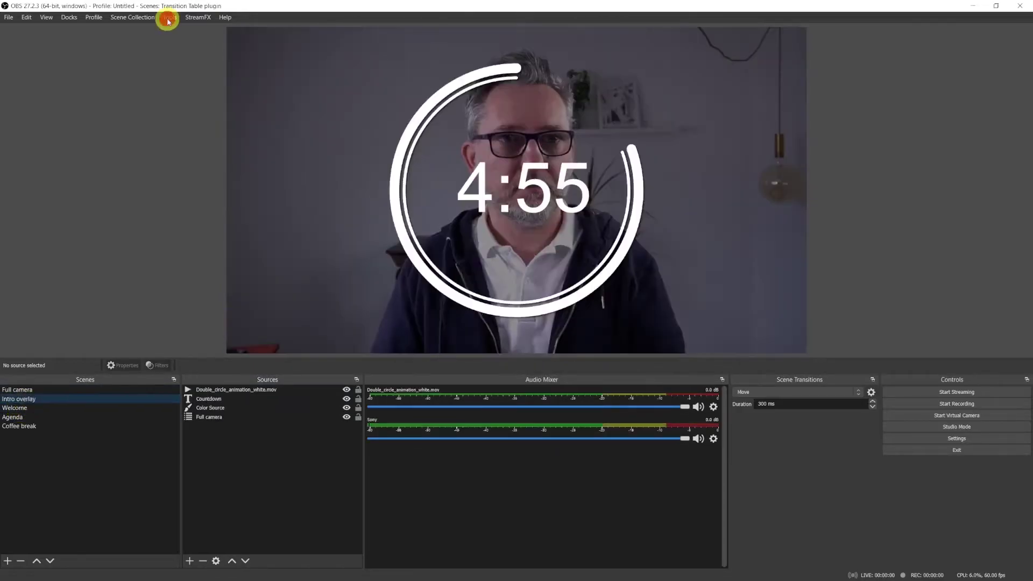
- Add an Intro overlay to Agenda rule using Cut in the Transition Table
click(170, 17)
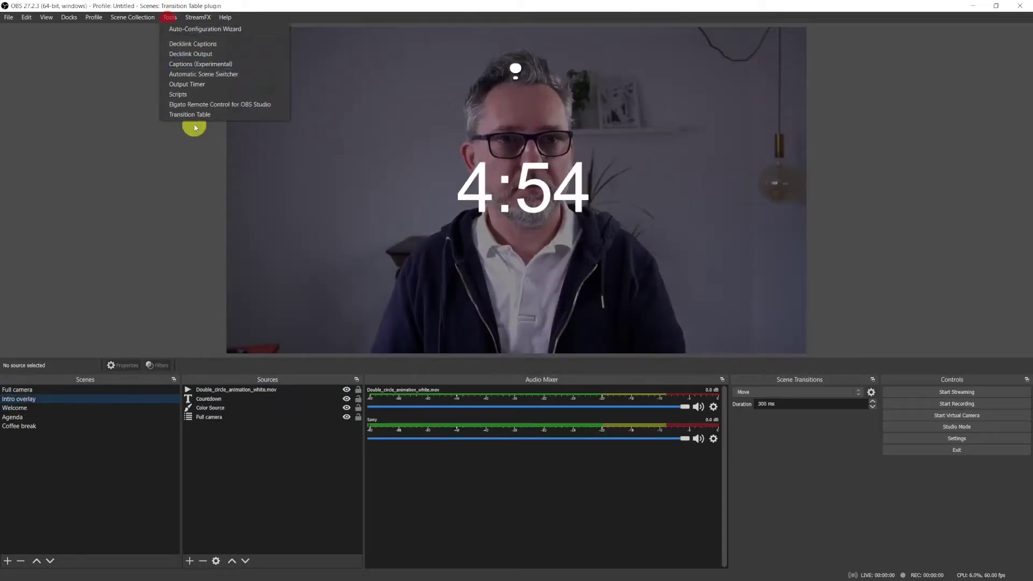
click(194, 118)
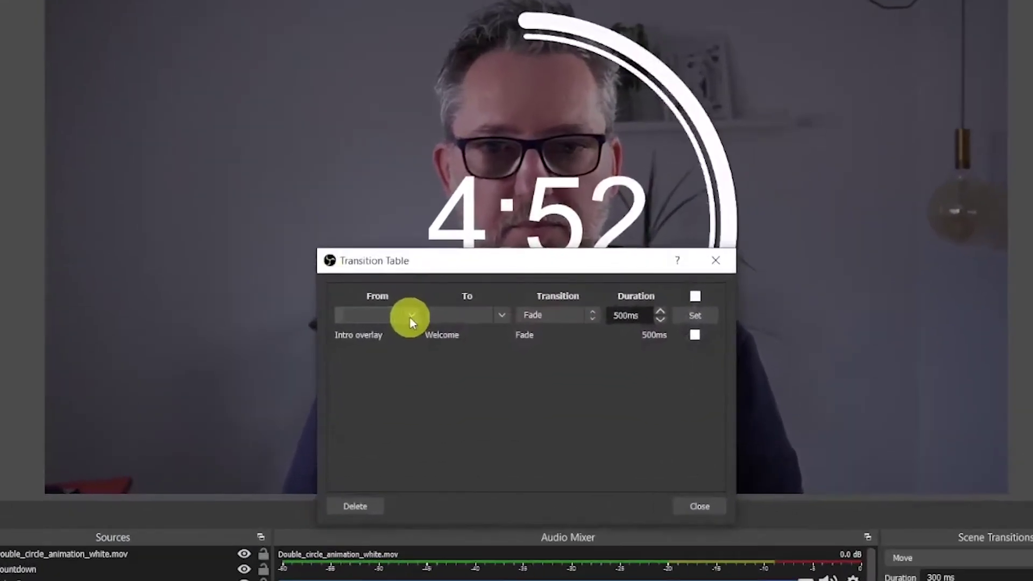
click(446, 246)
click(388, 360)
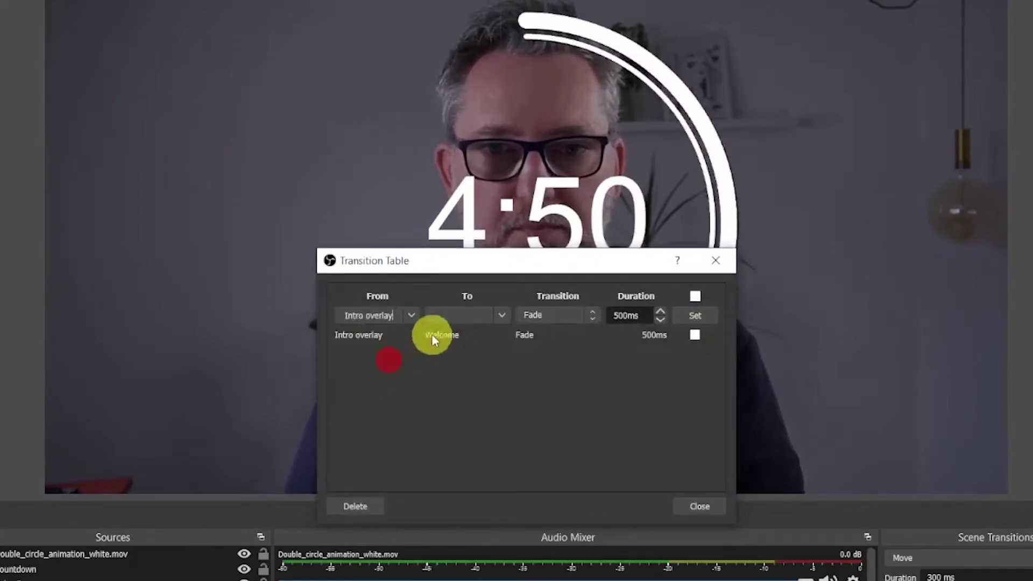
click(500, 315)
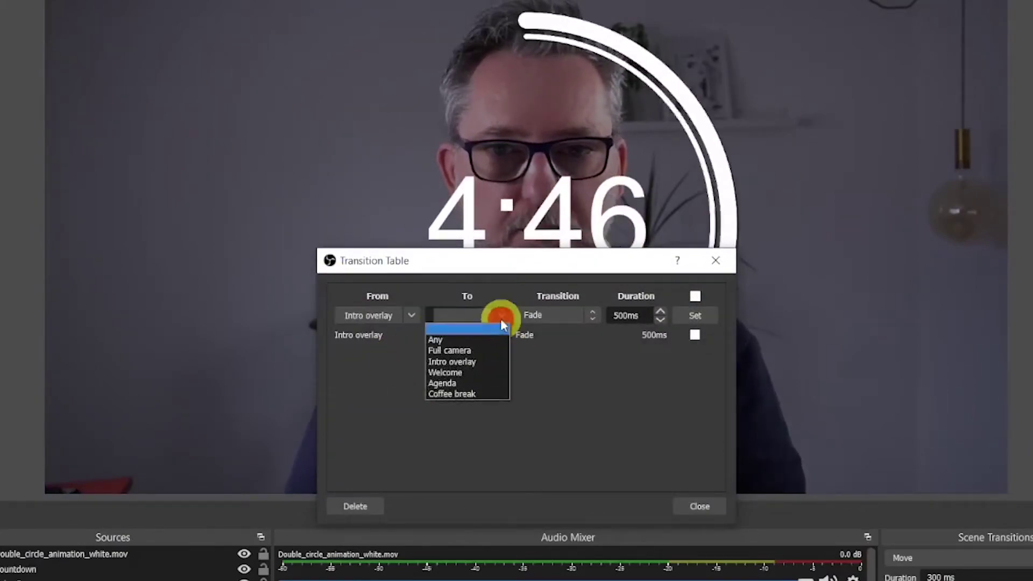
click(460, 382)
click(594, 317)
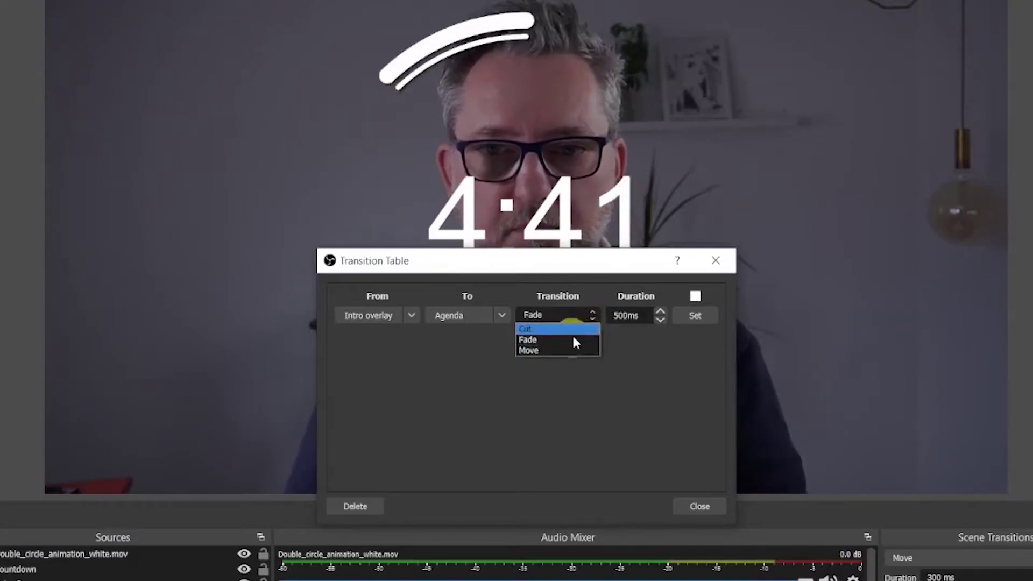
click(540, 330)
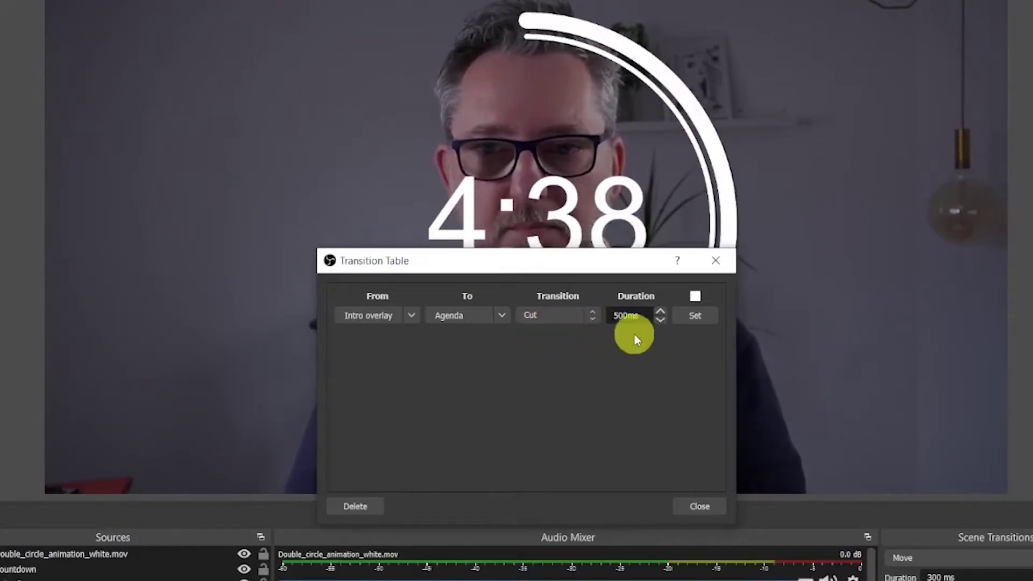
click(695, 316)
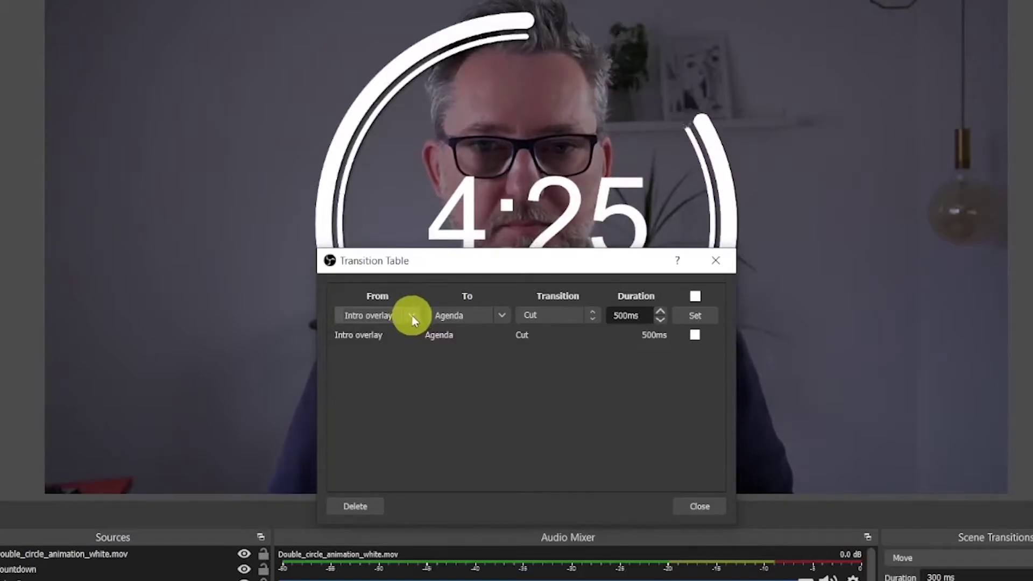
click(412, 317)
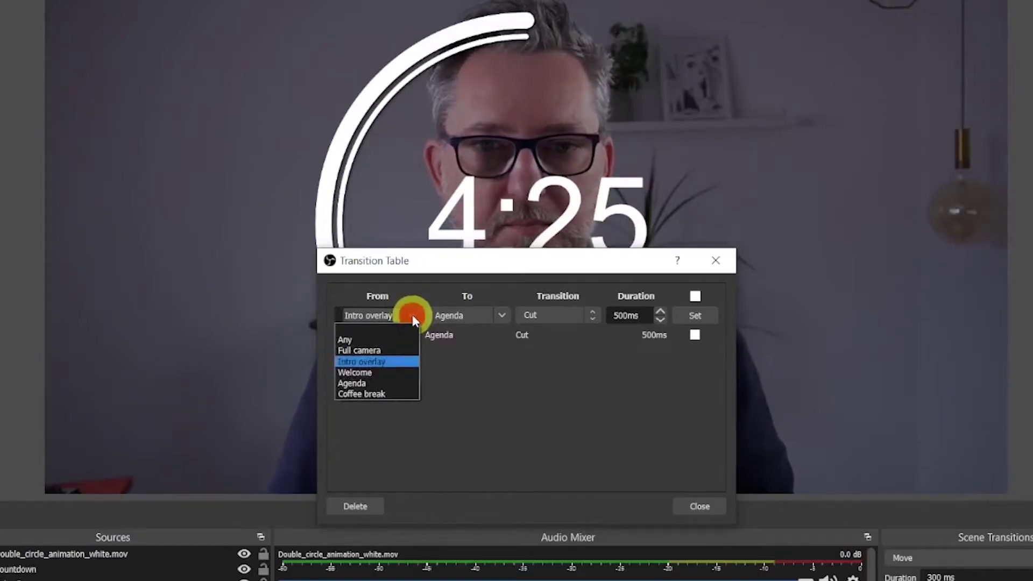
- Clear the From and To scene selections in the Transition Table to start a new rule
click(385, 328)
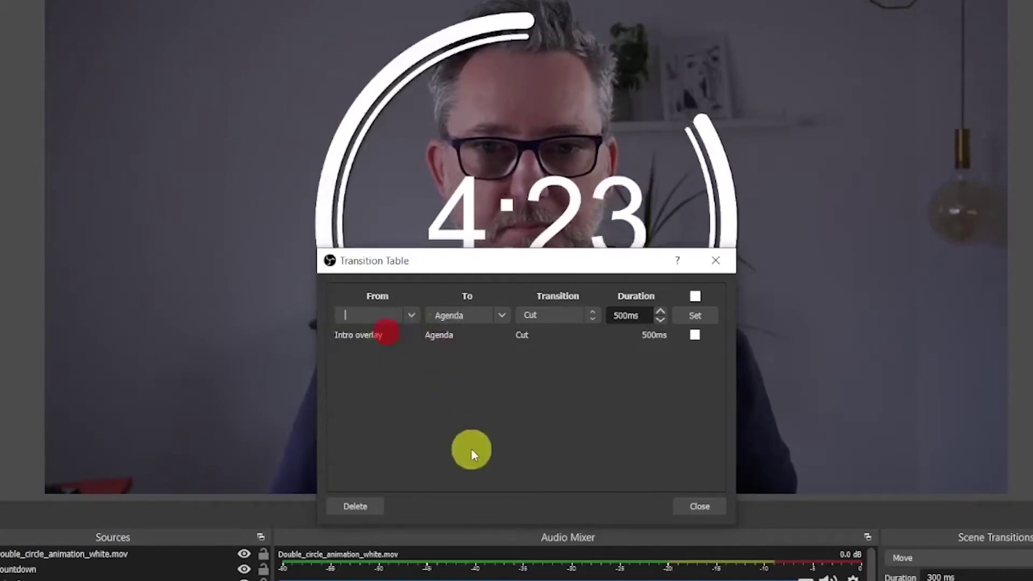
click(500, 316)
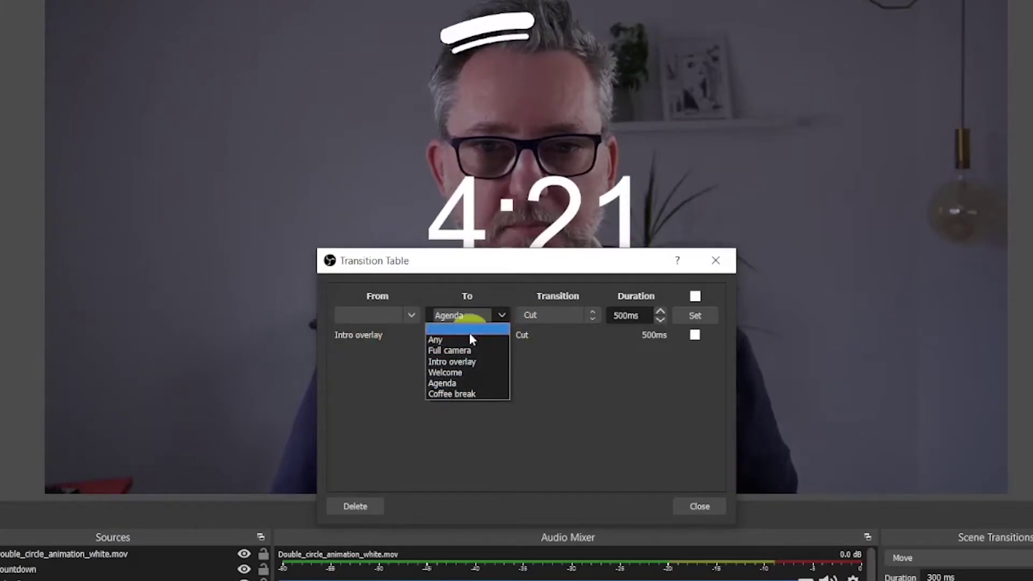
click(469, 333)
click(479, 436)
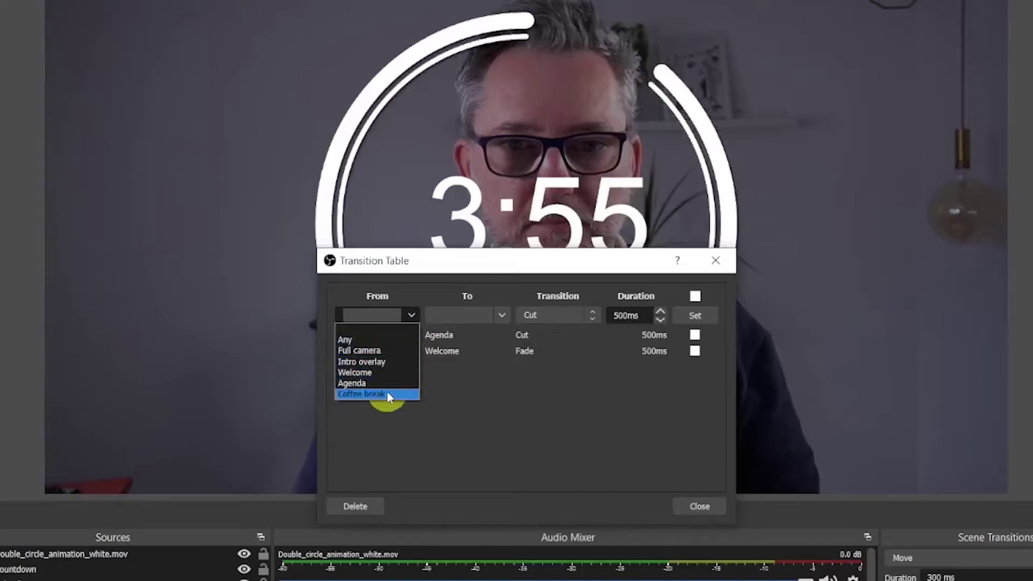
- Add a 750 ms Move rule from Coffee break to Full camera, then close the table
click(387, 393)
click(500, 315)
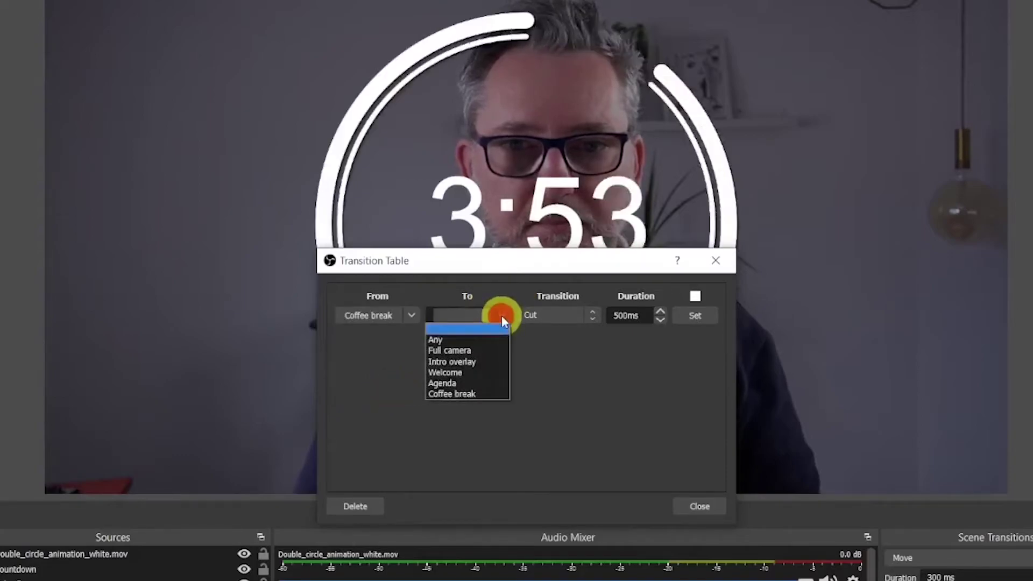
click(480, 350)
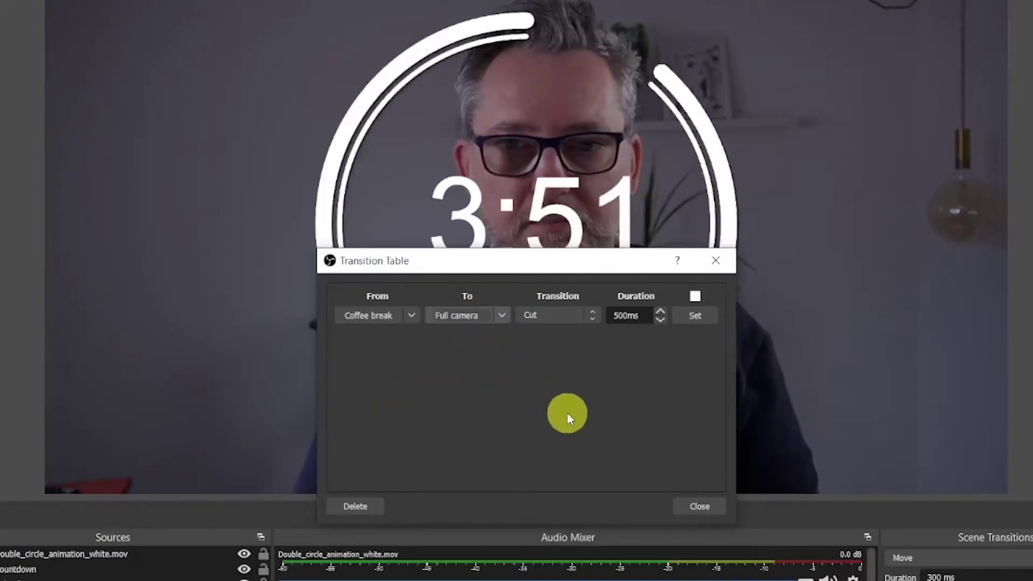
click(592, 314)
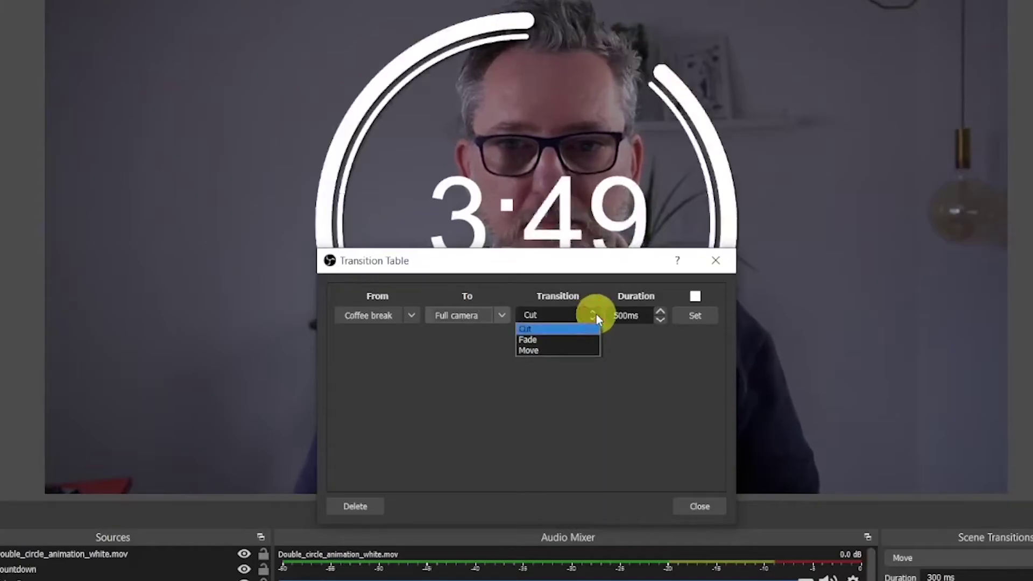
click(564, 351)
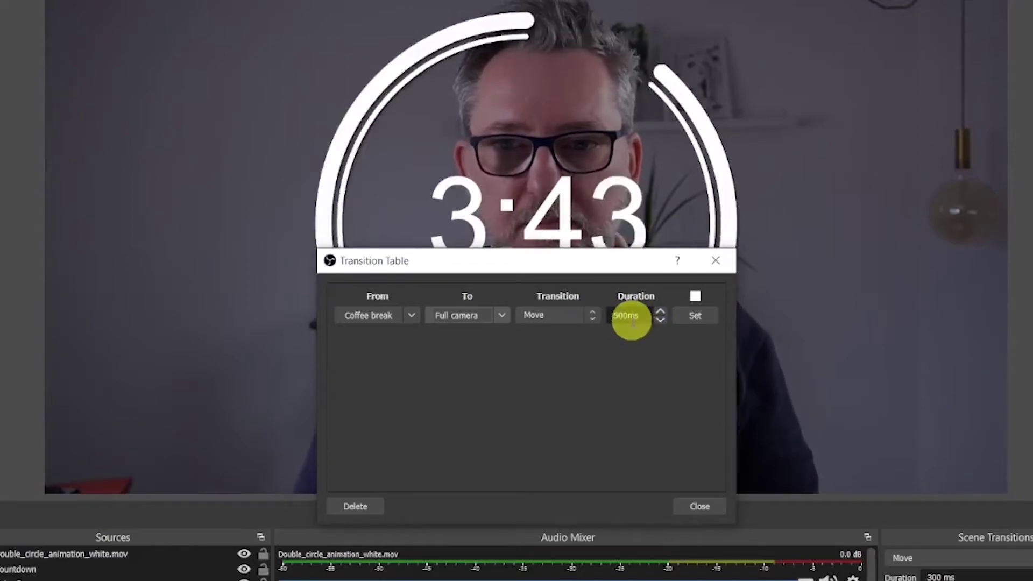
click(625, 316)
double_click(621, 316)
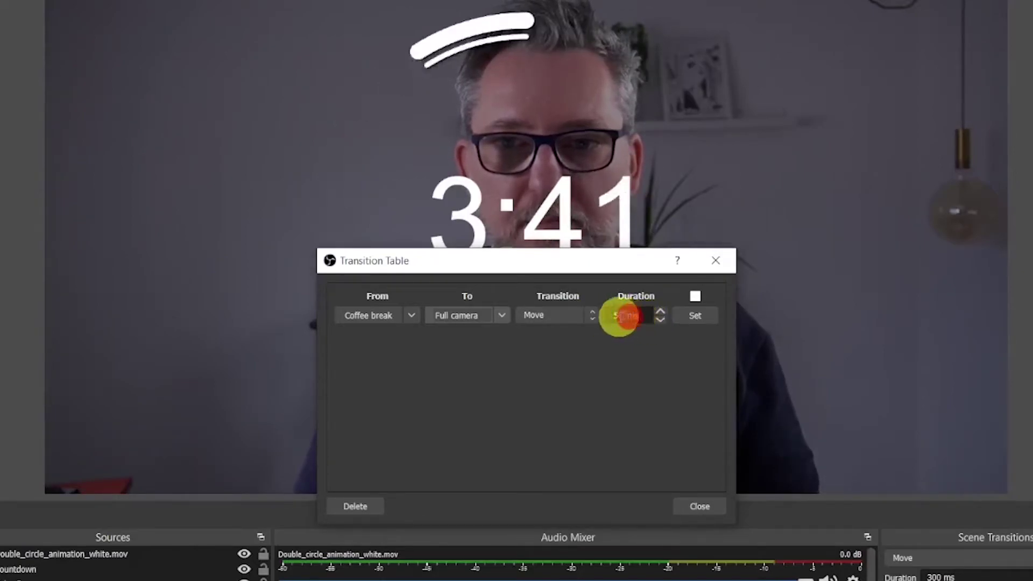
text(750)
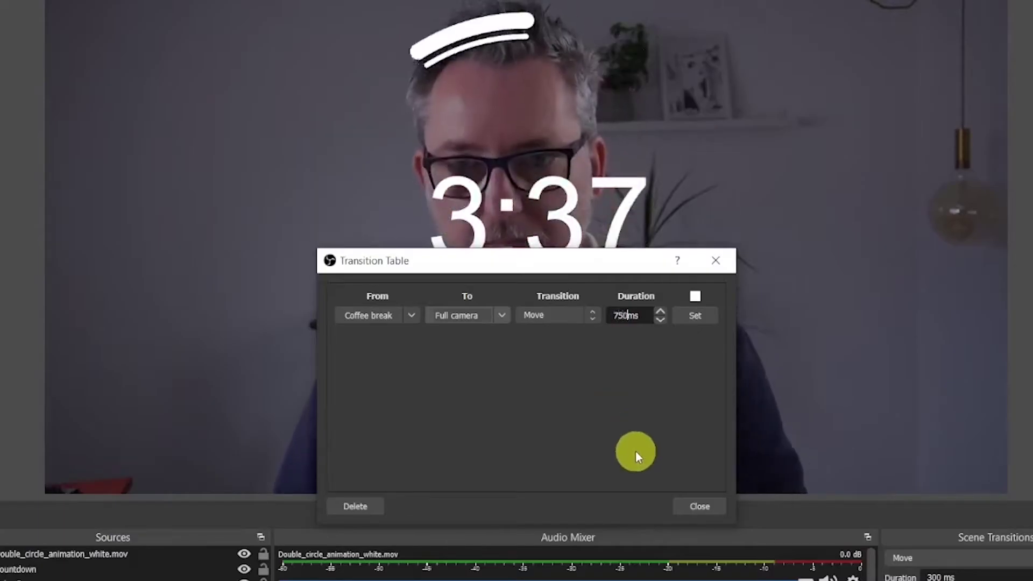
click(708, 315)
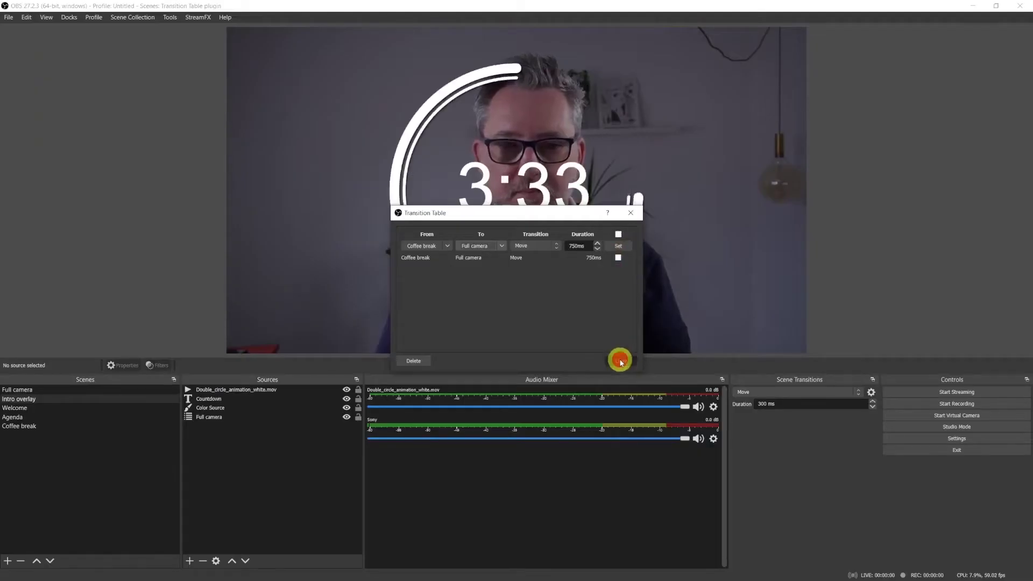
click(699, 506)
- Switch through Welcome, Agenda and Coffee break, then back to Full camera, to test the transitions
click(24, 408)
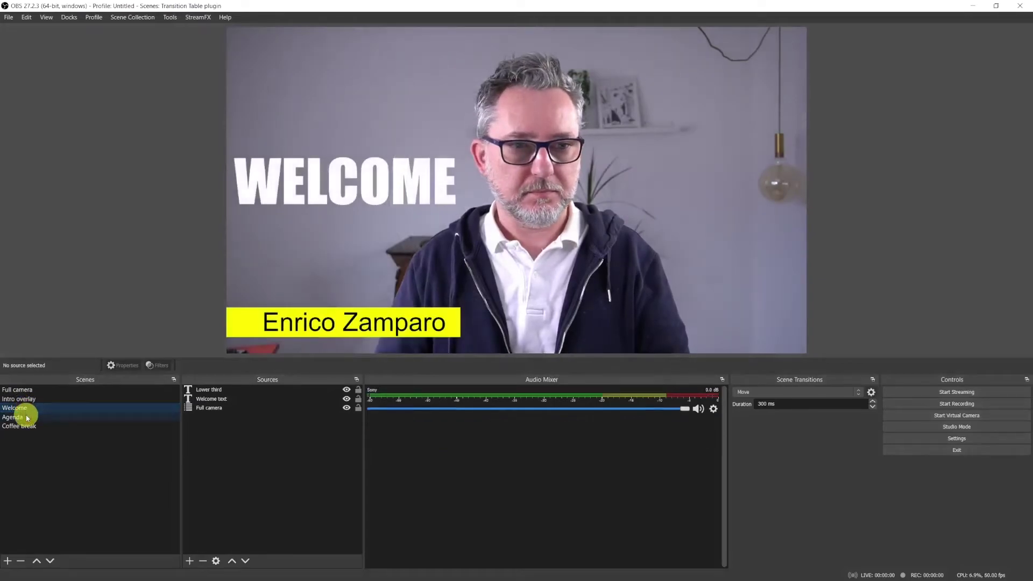
click(27, 418)
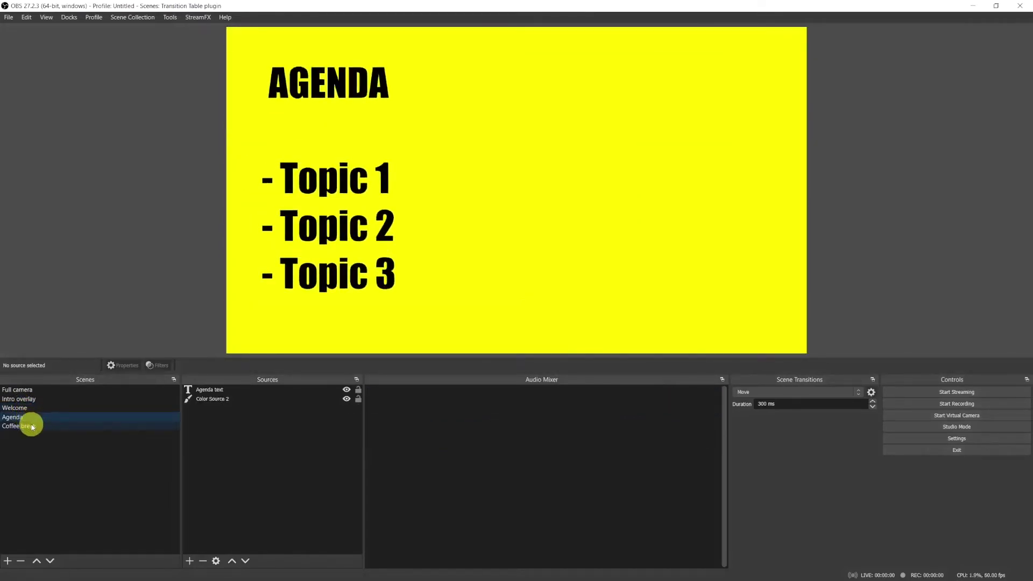
click(21, 426)
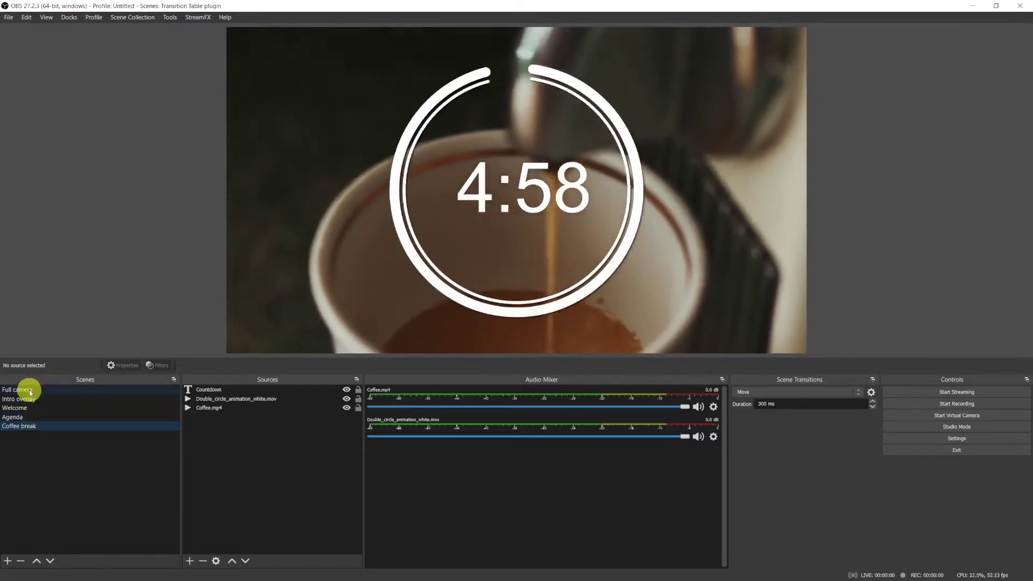
click(30, 391)
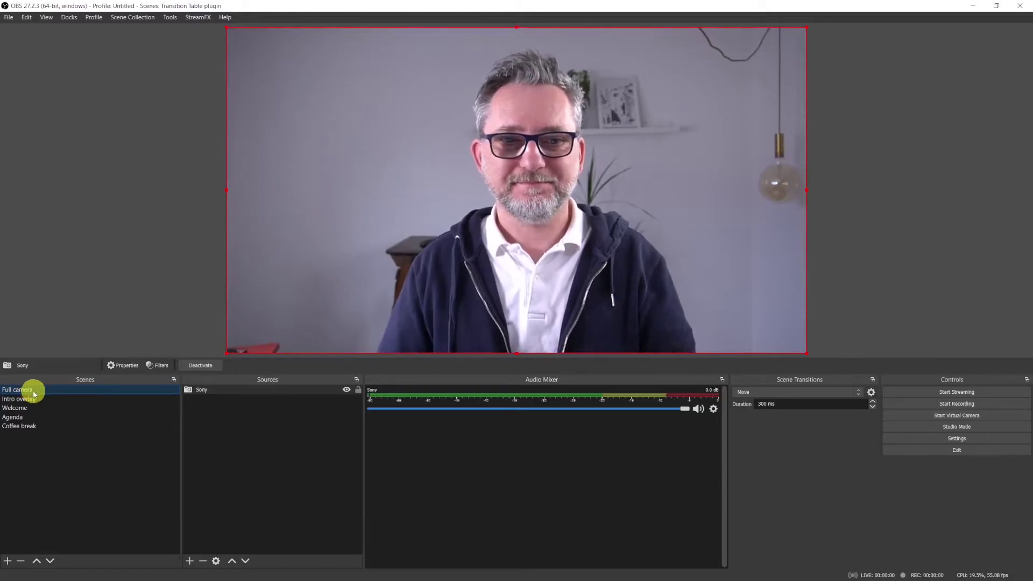
- Add a new Move scene transition named 'Curved move'
click(859, 392)
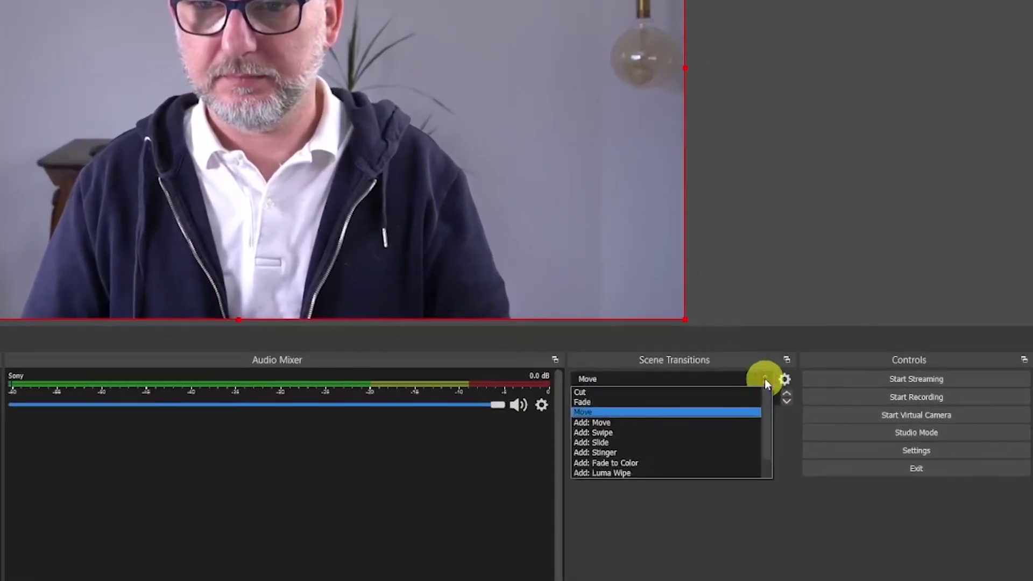
click(613, 423)
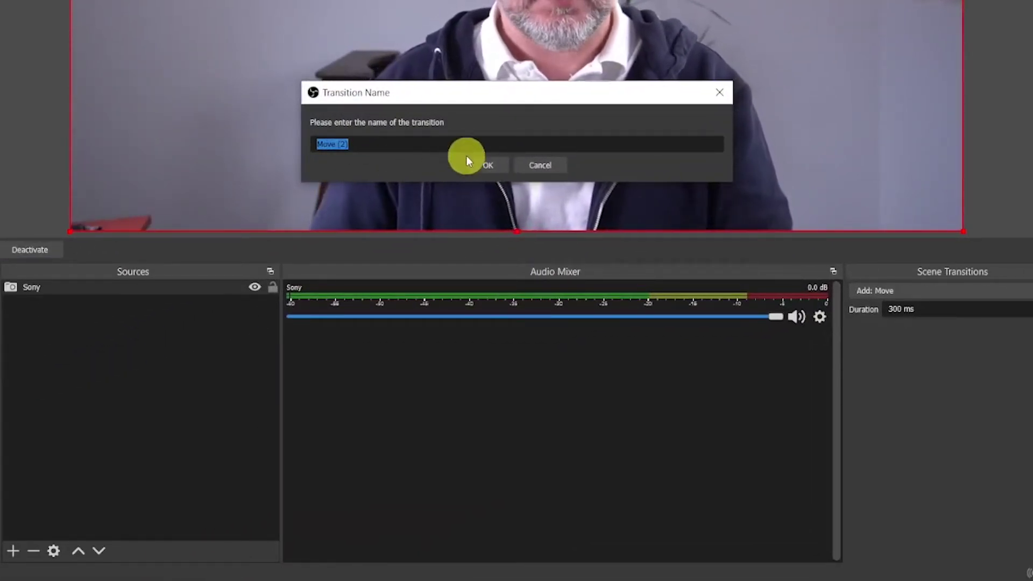
text(Curved move)
click(487, 167)
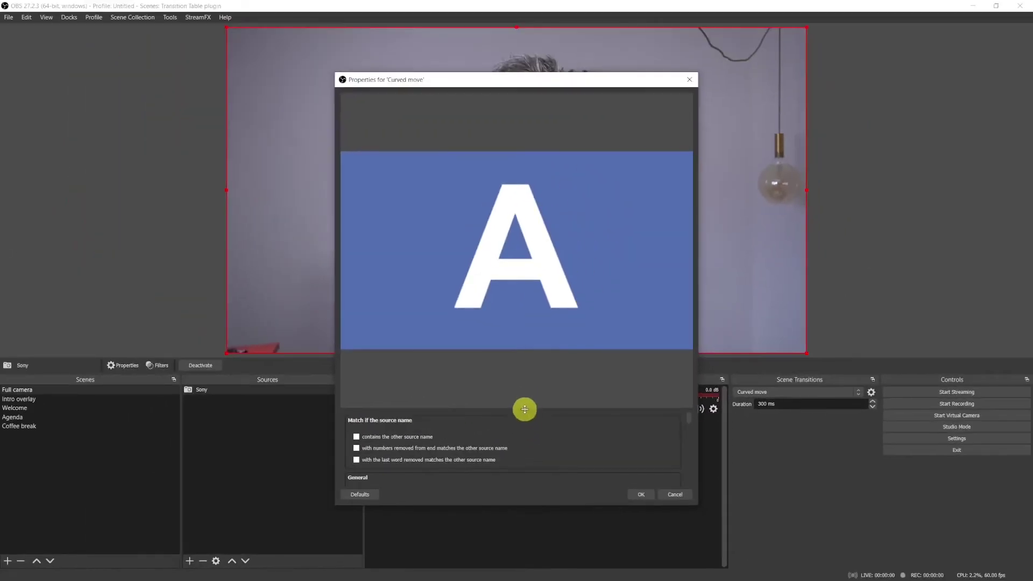
click(525, 409)
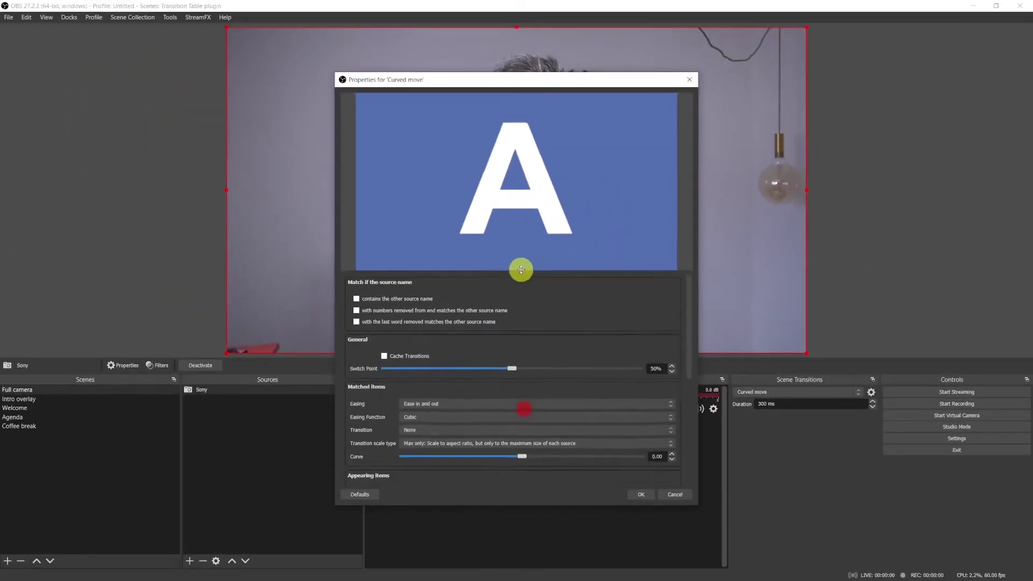
- Make Curved move items appear from Top left and disappear to Bottom left, preview it, and save
drag(521, 269, 521, 263)
scroll(541, 453, down, 4)
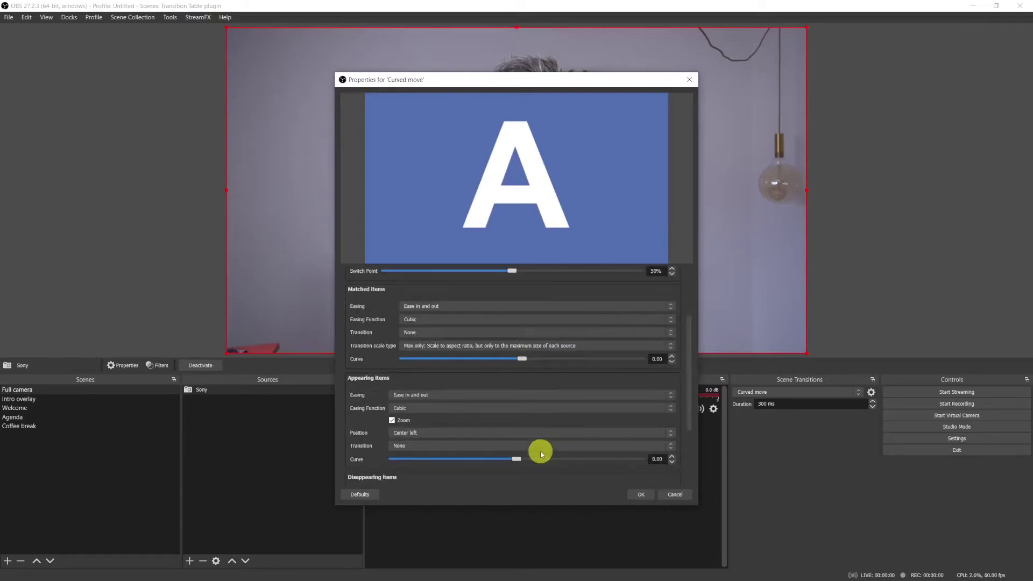
scroll(461, 423, down, 2)
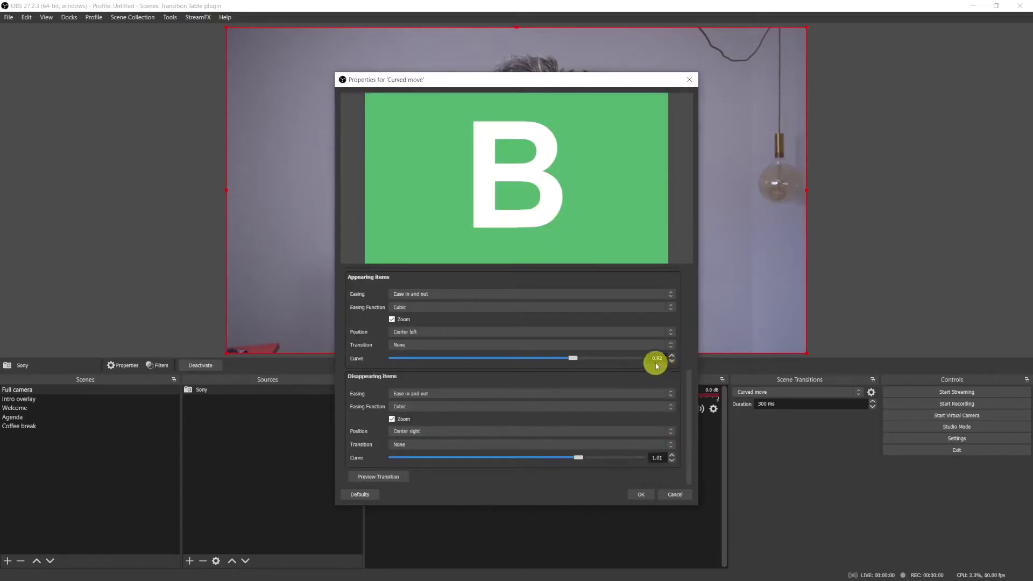
click(670, 332)
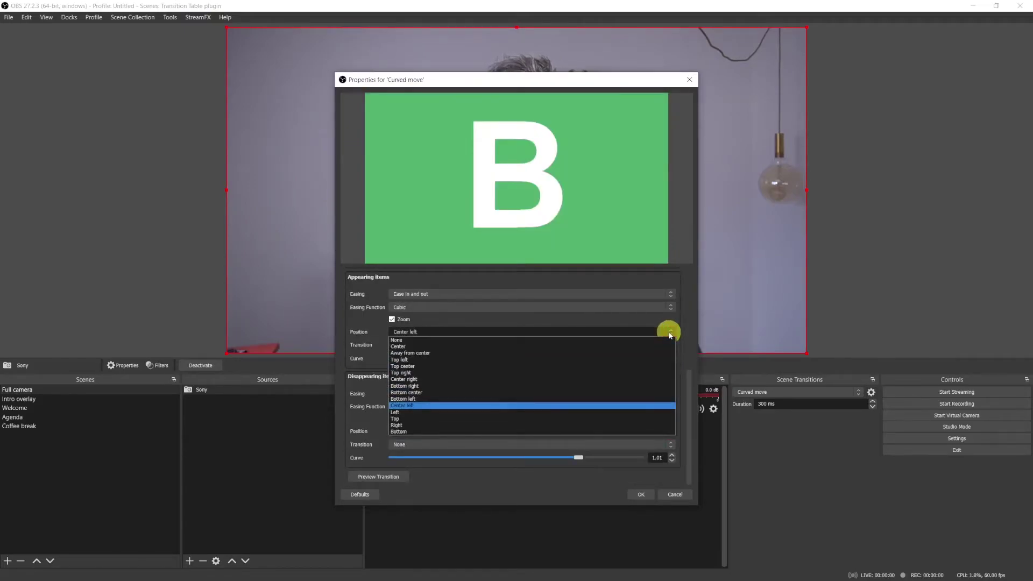
click(663, 360)
click(670, 431)
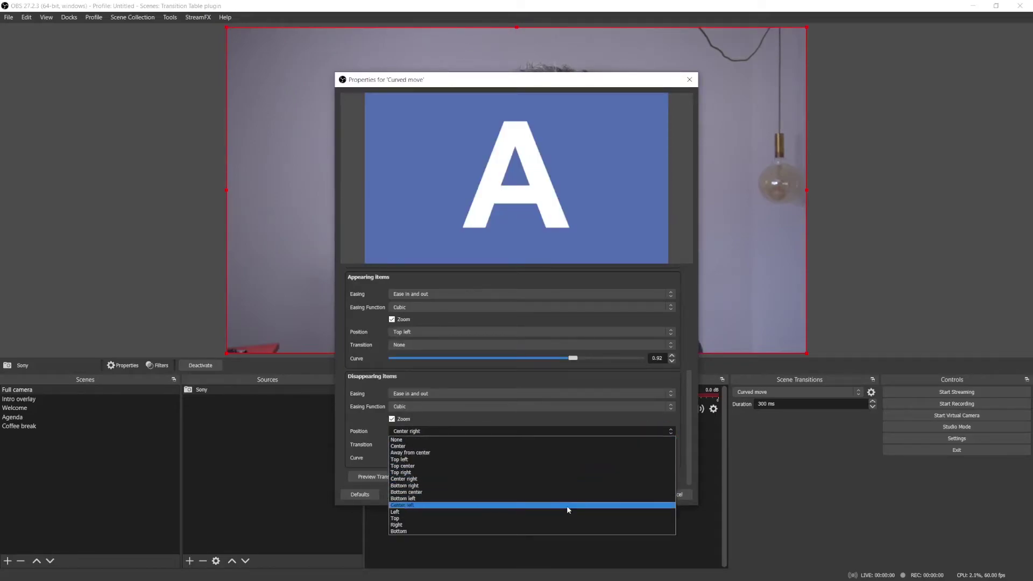
click(578, 498)
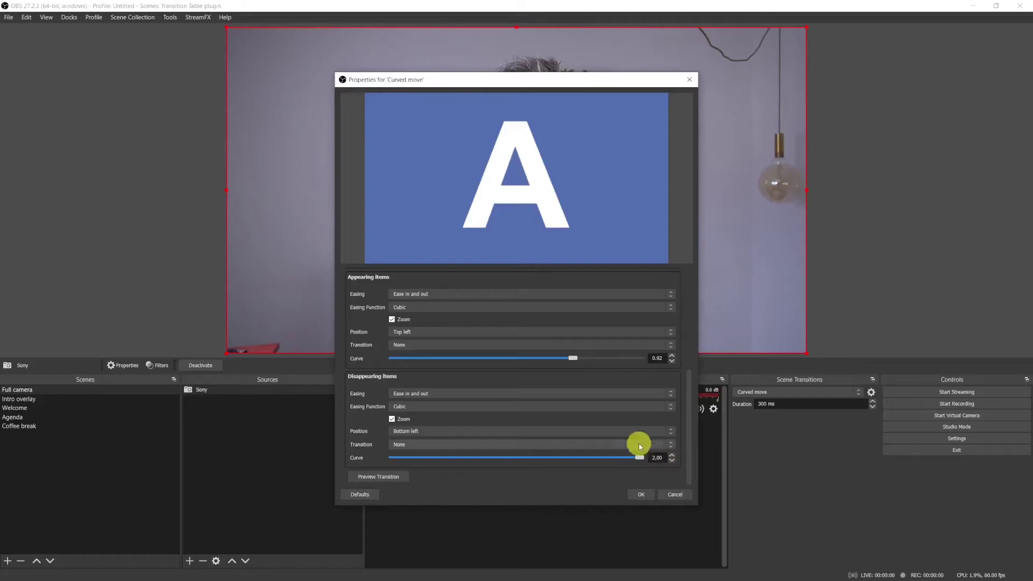
click(384, 478)
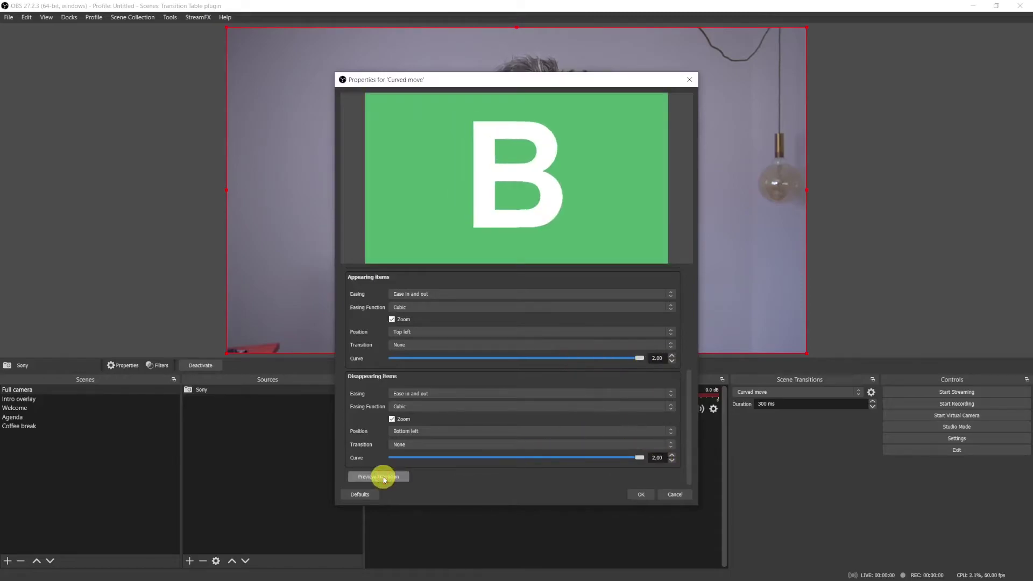
click(640, 495)
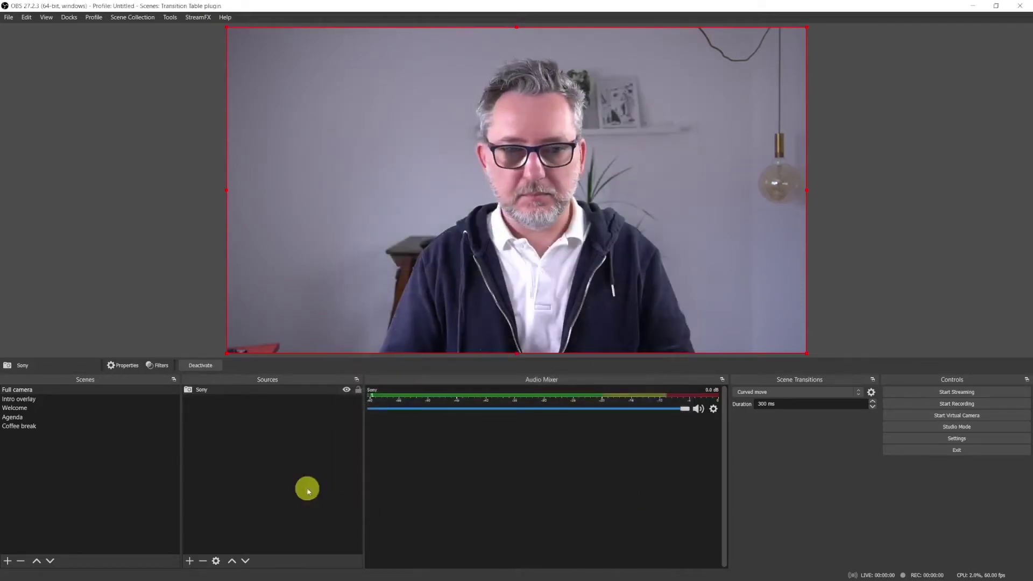
- Set the Curved move duration to 750 ms and test it by switching to Agenda and Coffee break
click(25, 418)
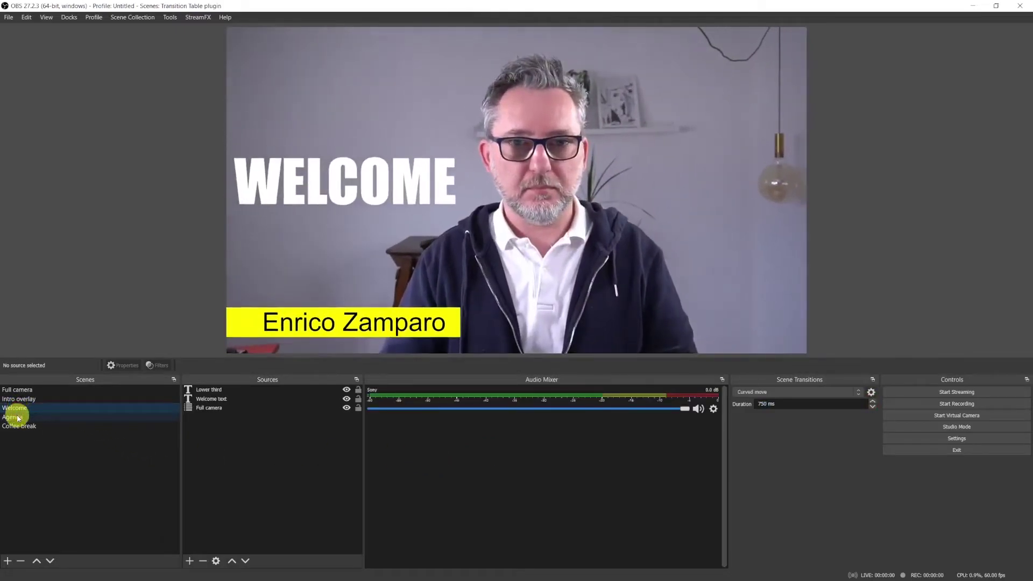
click(17, 417)
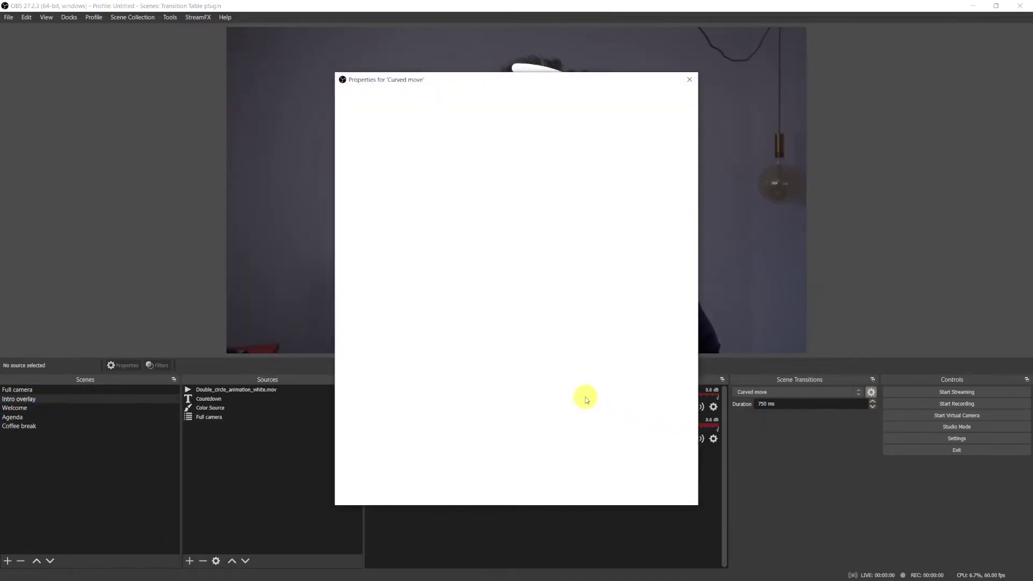
scroll(506, 441, down, 5)
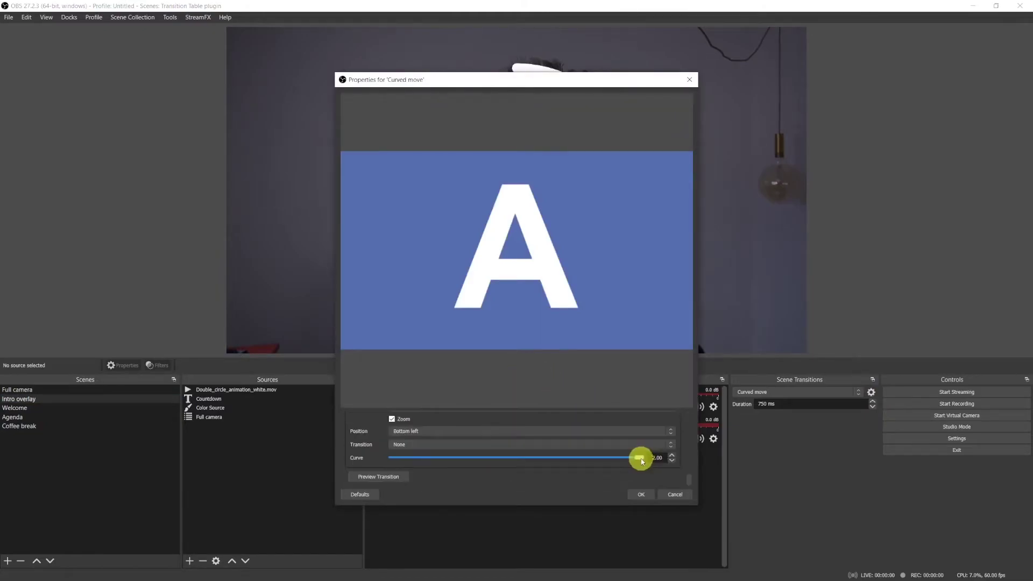
drag(638, 457, 428, 463)
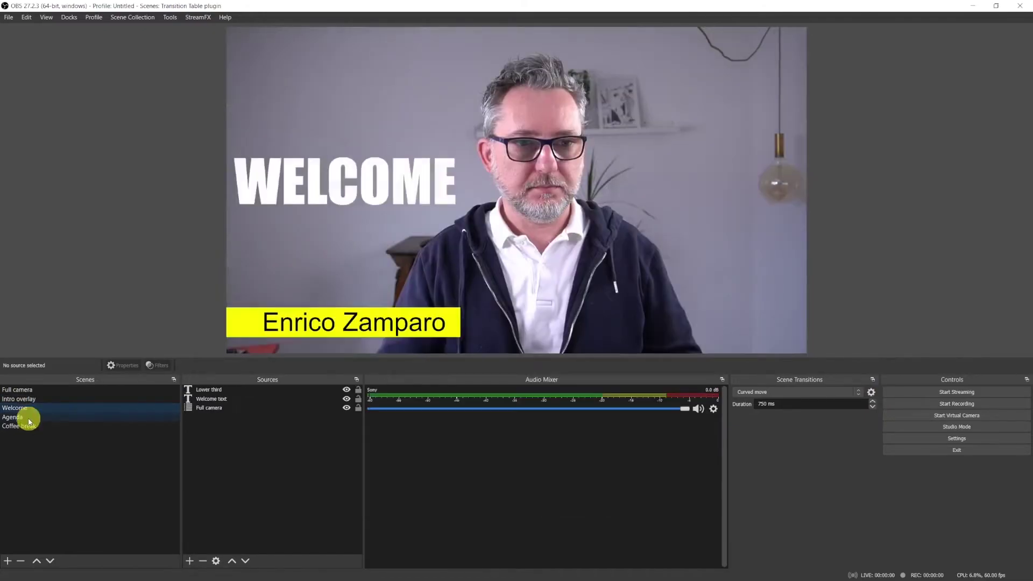
click(29, 419)
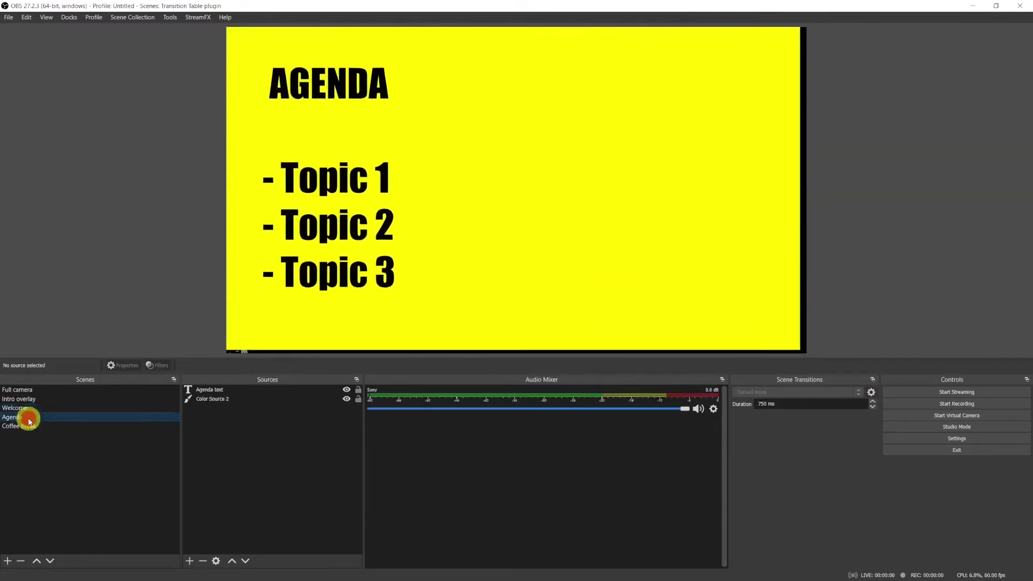
click(31, 428)
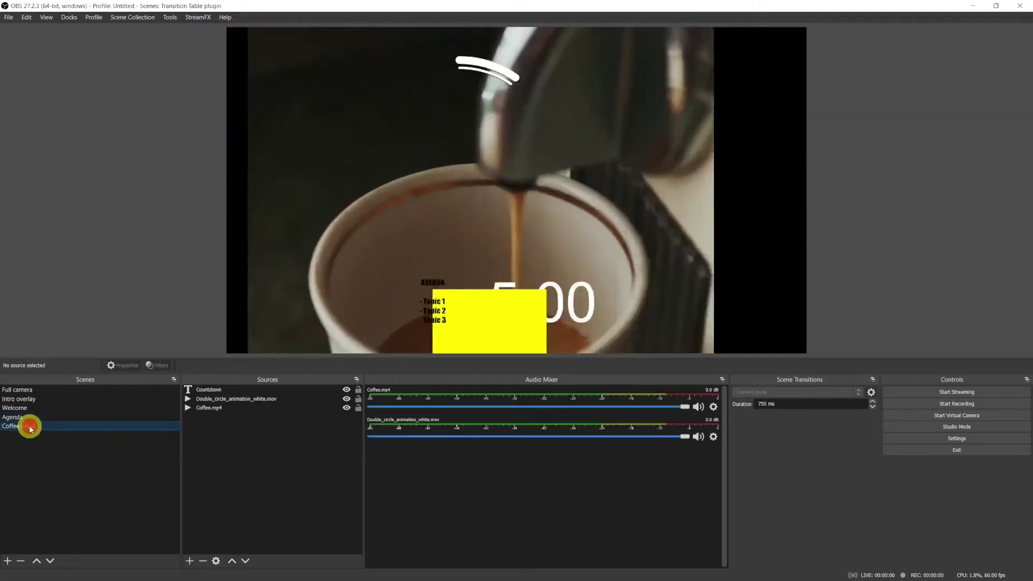
click(169, 17)
- In the Transition Table, add a Coffee break to Intro overlay rule using Curved move
click(198, 115)
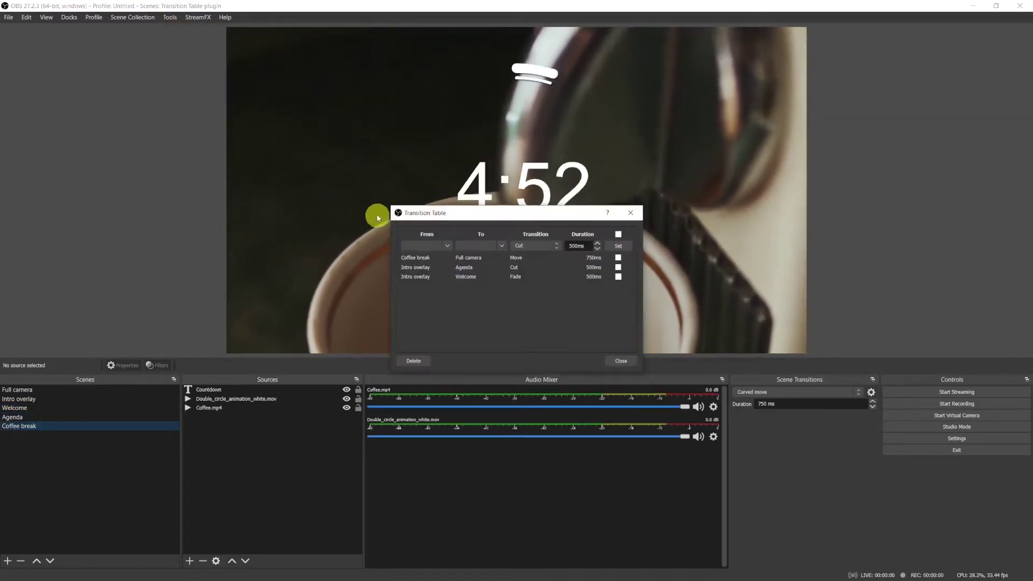
click(442, 246)
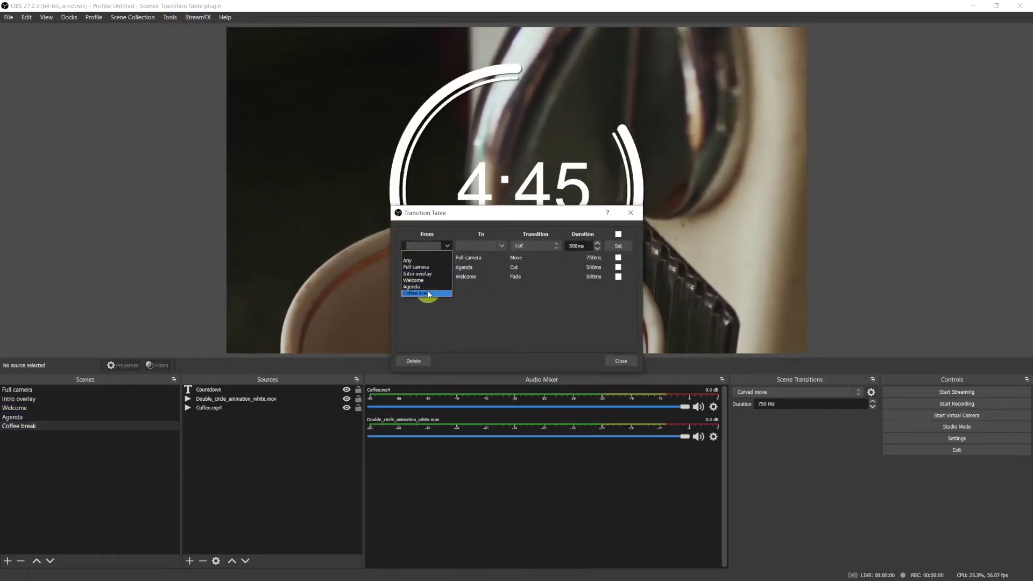
click(480, 245)
click(489, 272)
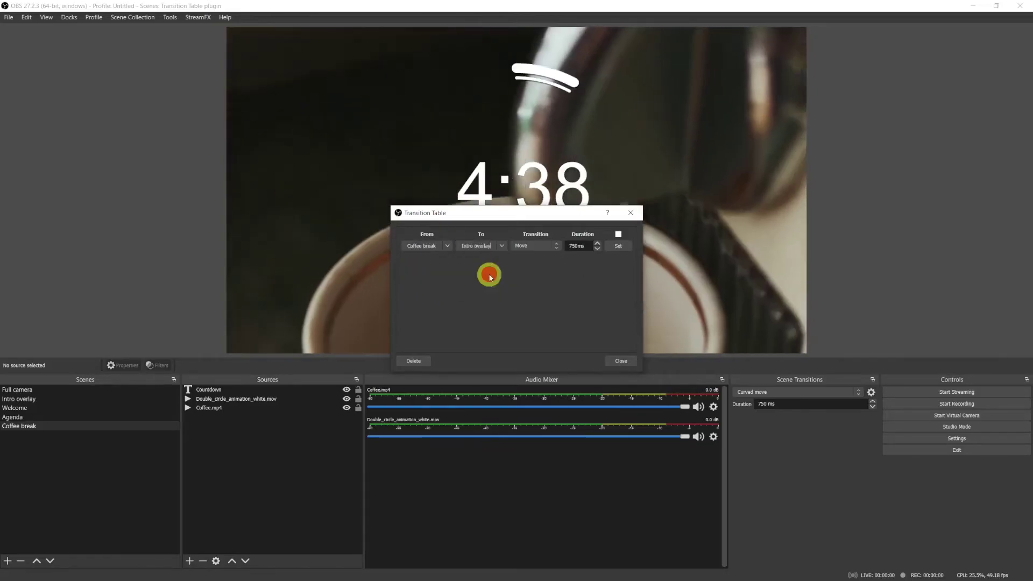
click(551, 246)
click(542, 273)
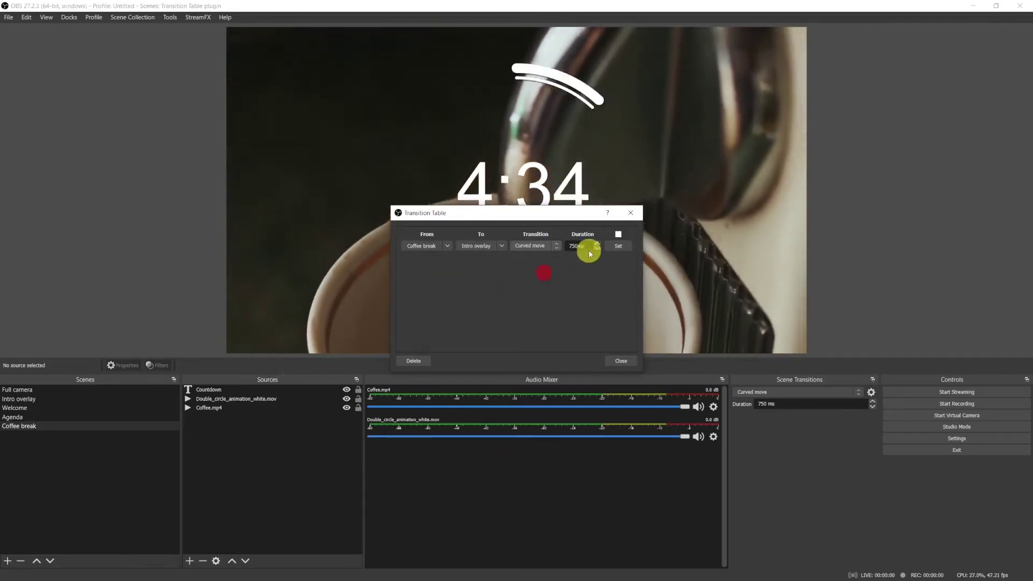
click(618, 248)
click(802, 392)
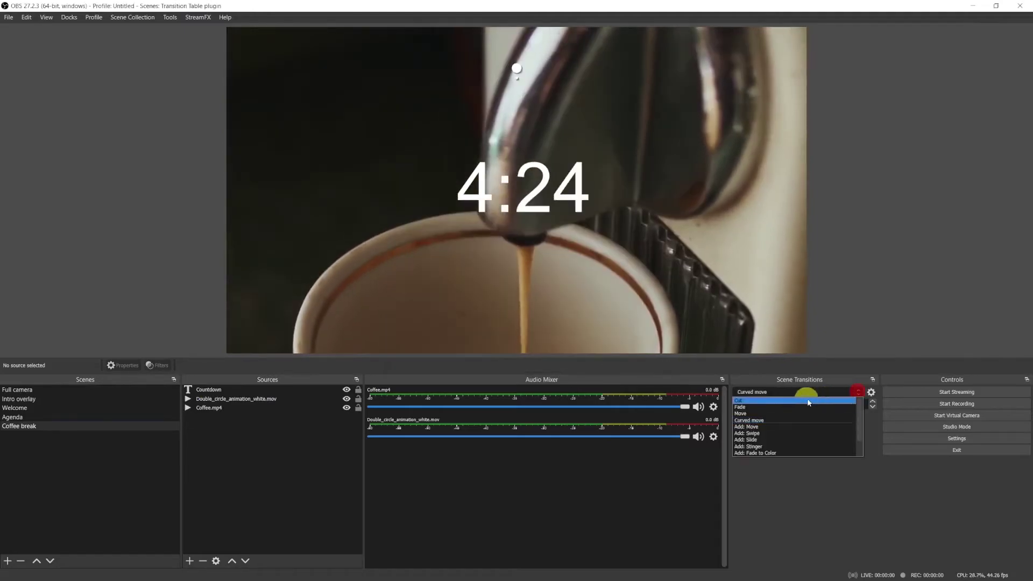
- Set the default transition to Cut, then cycle through Intro overlay, Welcome and Agenda to test the rules
click(782, 401)
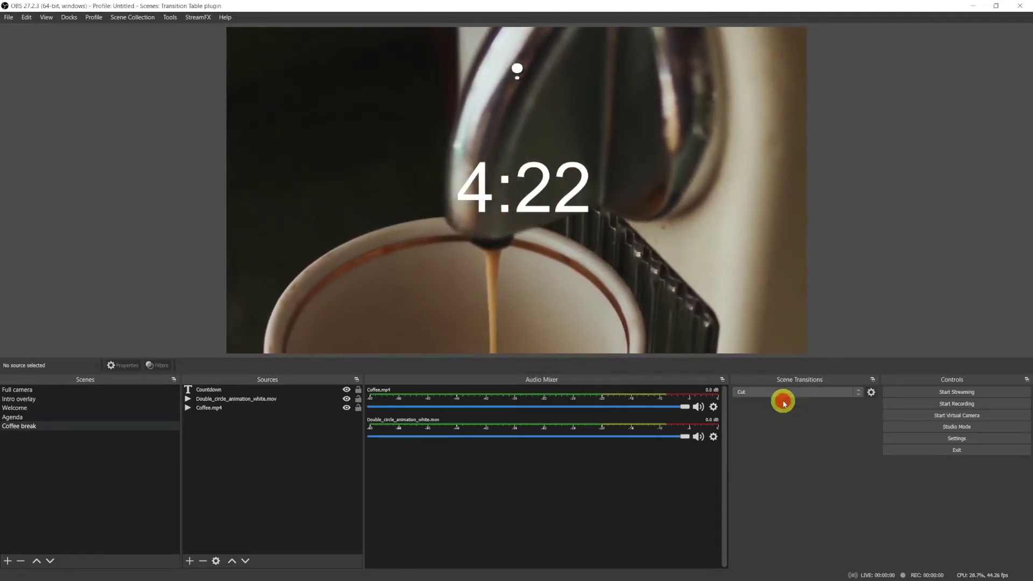
click(22, 399)
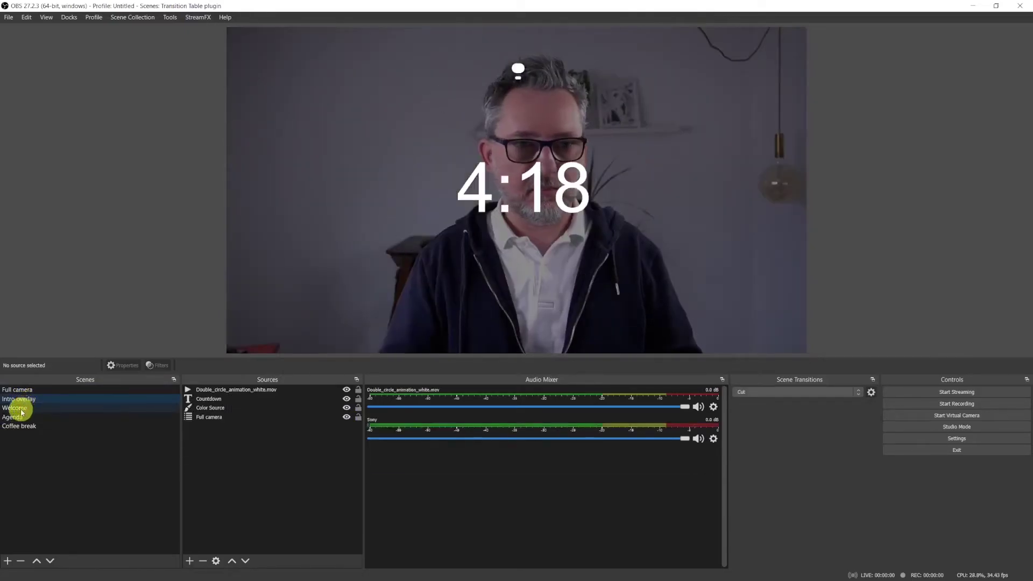
click(17, 409)
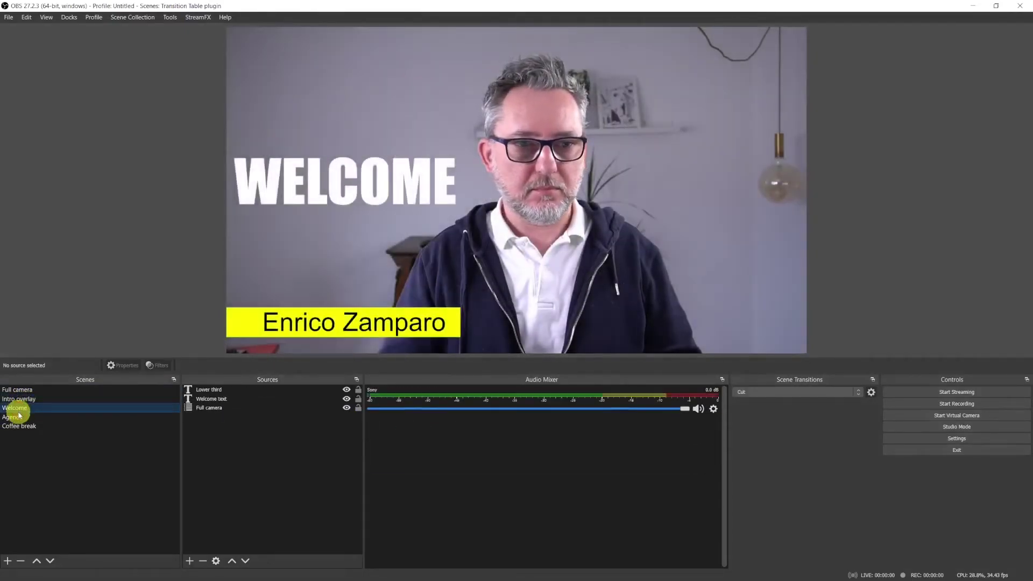
click(19, 417)
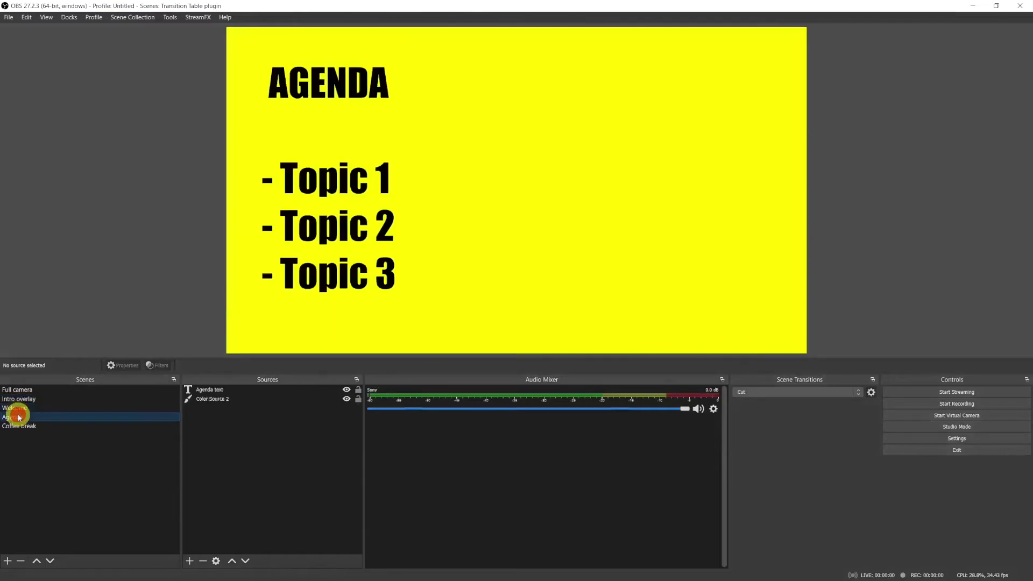
click(23, 409)
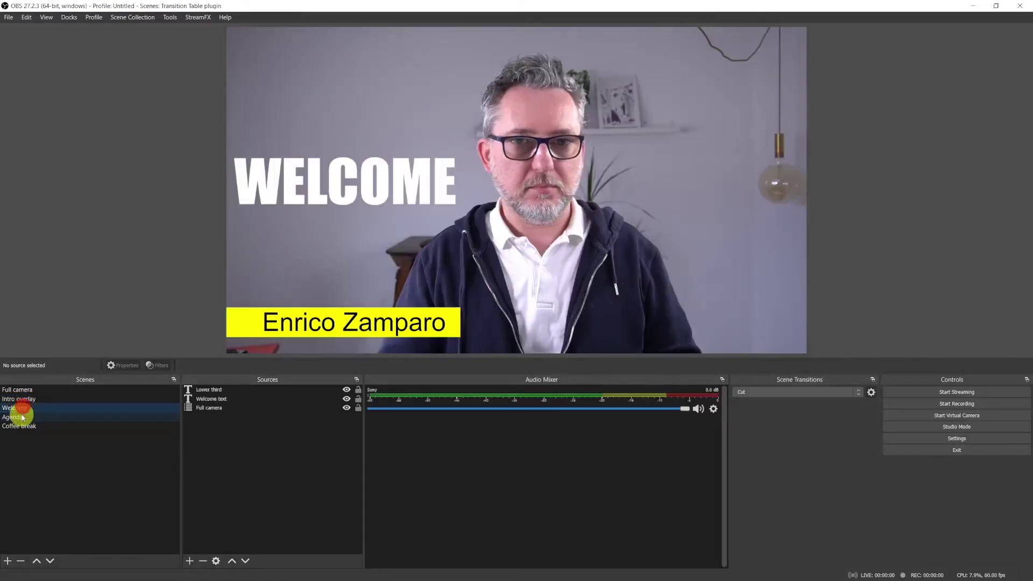
click(24, 417)
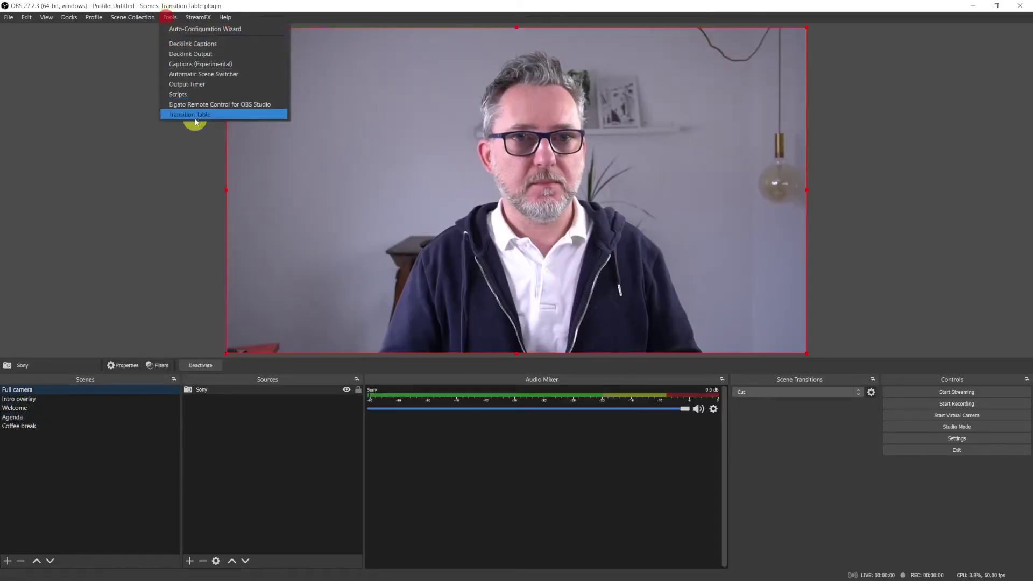
- Review the four existing rules in the Transition Table, then close it
click(195, 115)
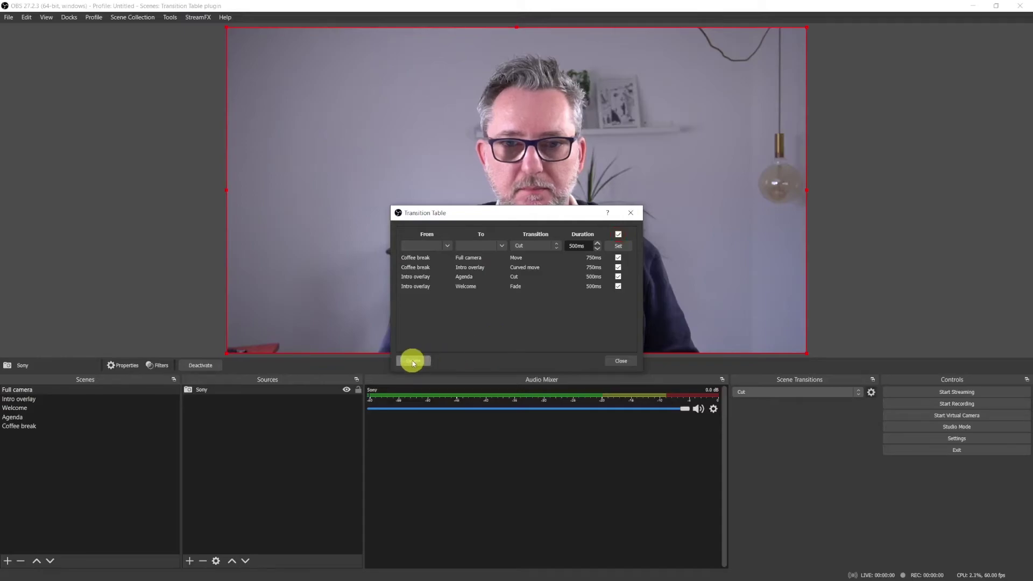
click(620, 362)
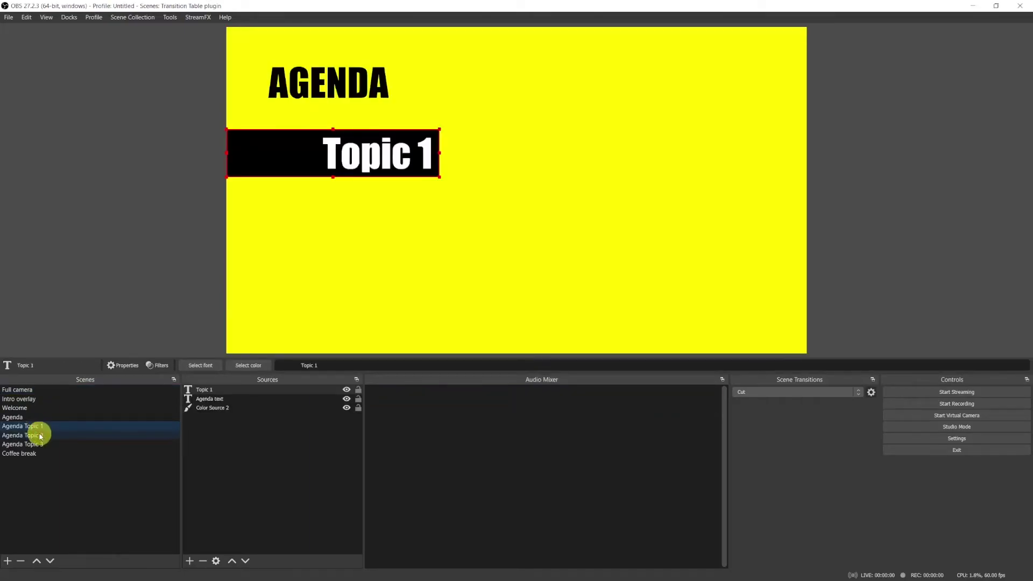
- Step through the Agenda Topic 2, Agenda Topic 3 and Agenda Topic 1 scenes
click(40, 435)
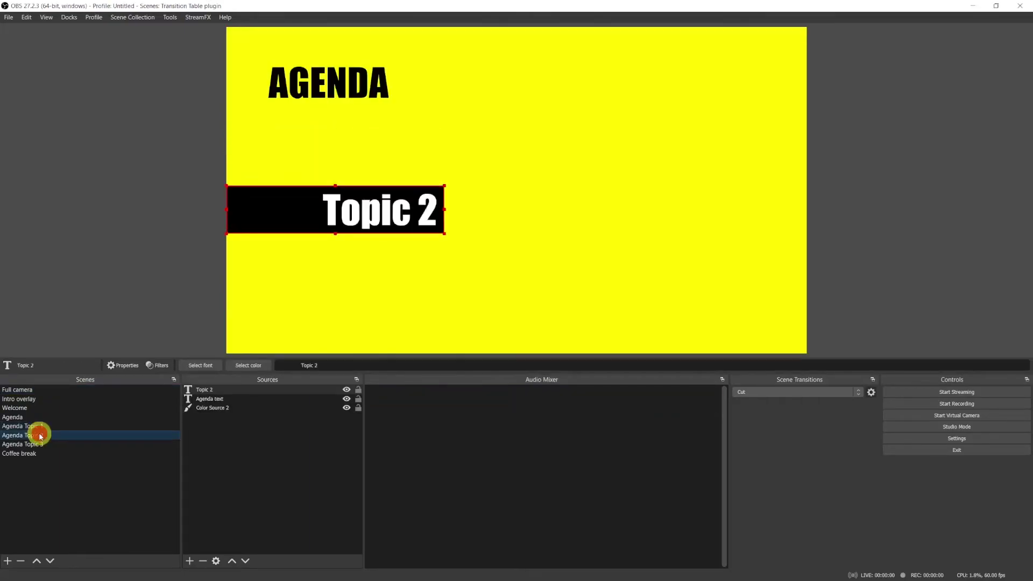
click(38, 445)
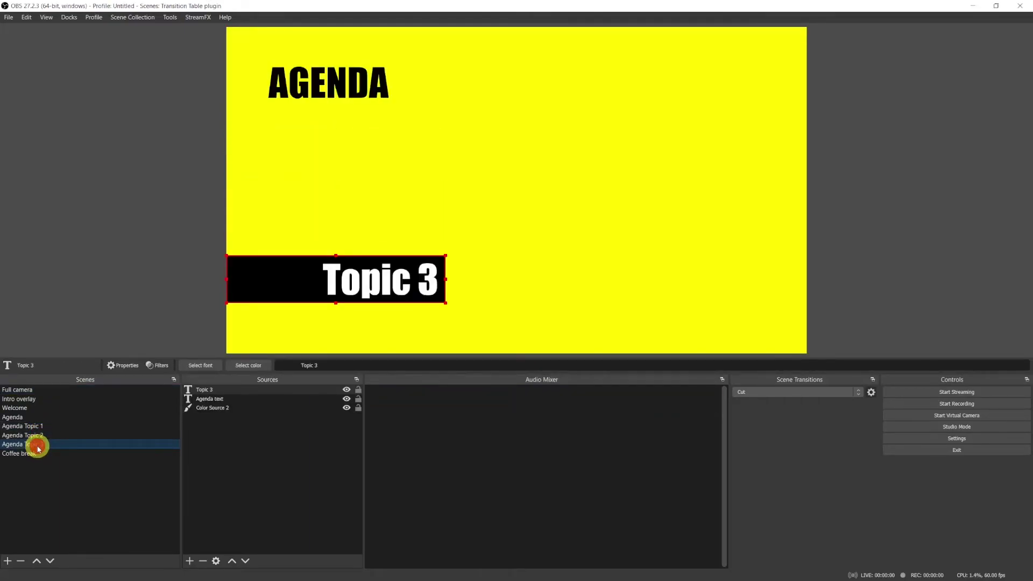
click(23, 426)
- Add a new Move scene transition named 'Move from left'
click(859, 392)
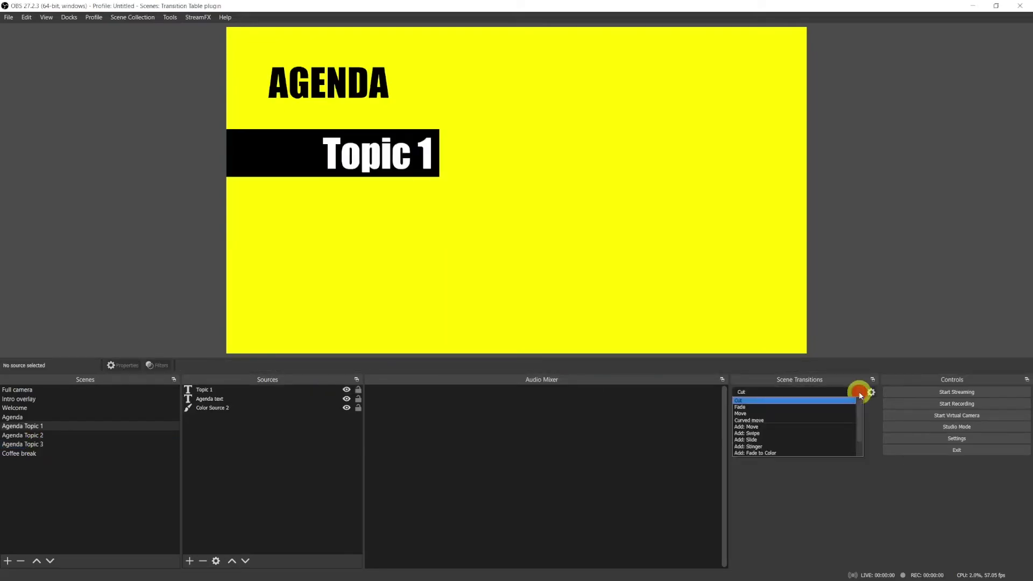
click(814, 429)
text(Move from left)
click(498, 311)
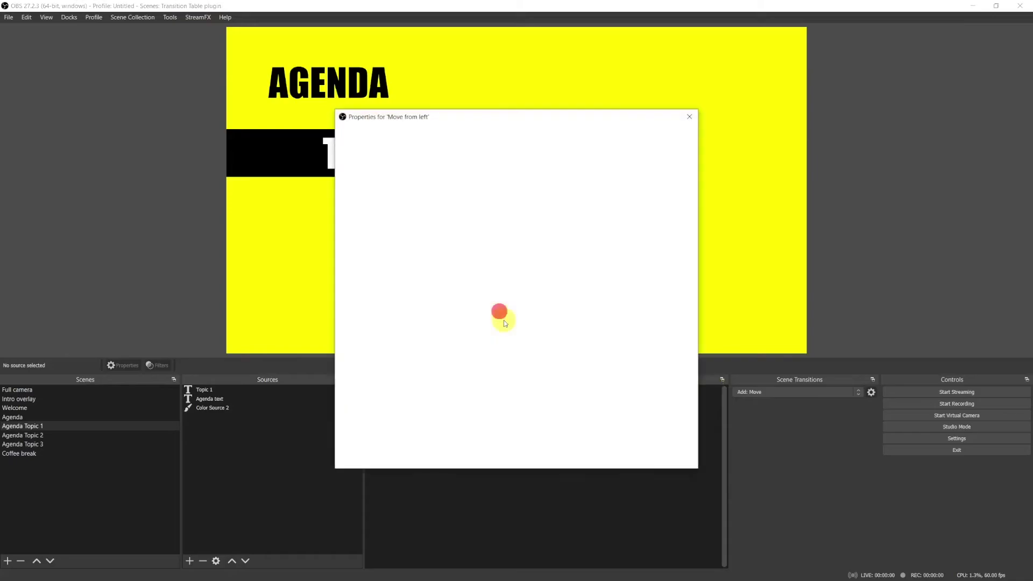
- Set both the appearing and disappearing item positions of Move from left to Left
drag(554, 295, 552, 243)
scroll(571, 338, down, 3)
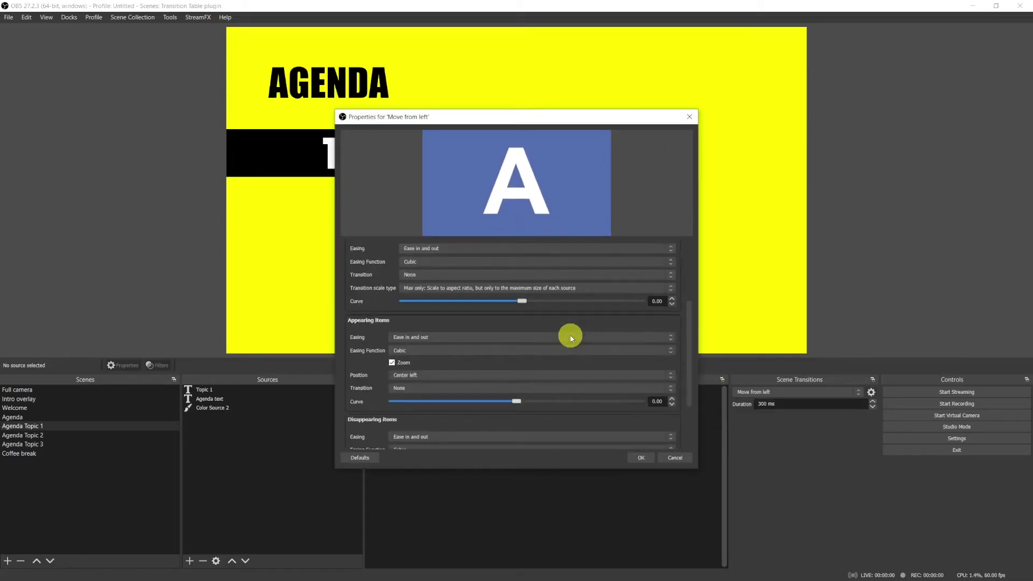
scroll(571, 338, down, 1)
click(562, 344)
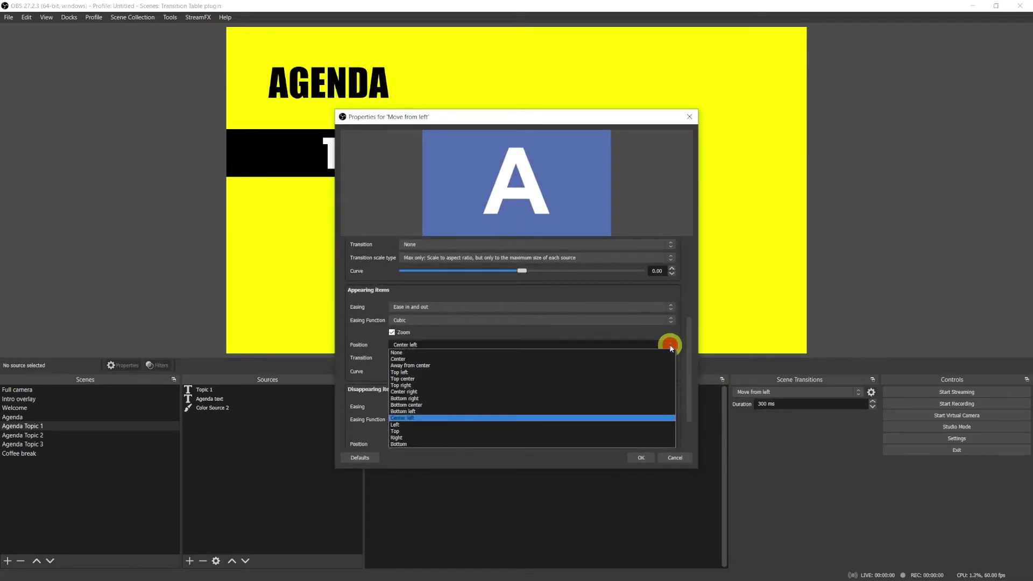
click(512, 422)
scroll(646, 409, down, 2)
click(669, 395)
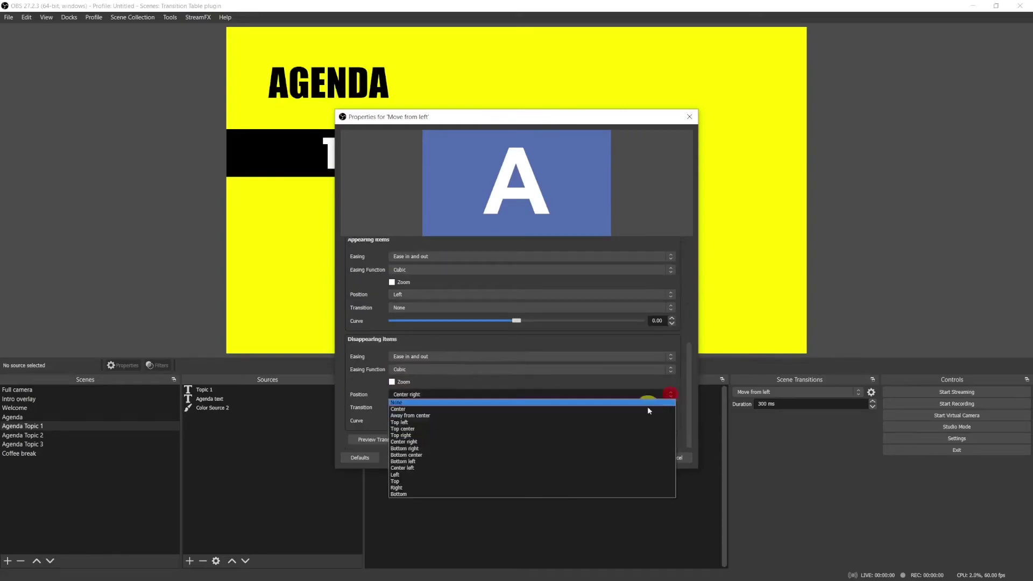
click(545, 460)
- Save the Move from left settings and set the default transition back to Cut
click(640, 458)
click(859, 391)
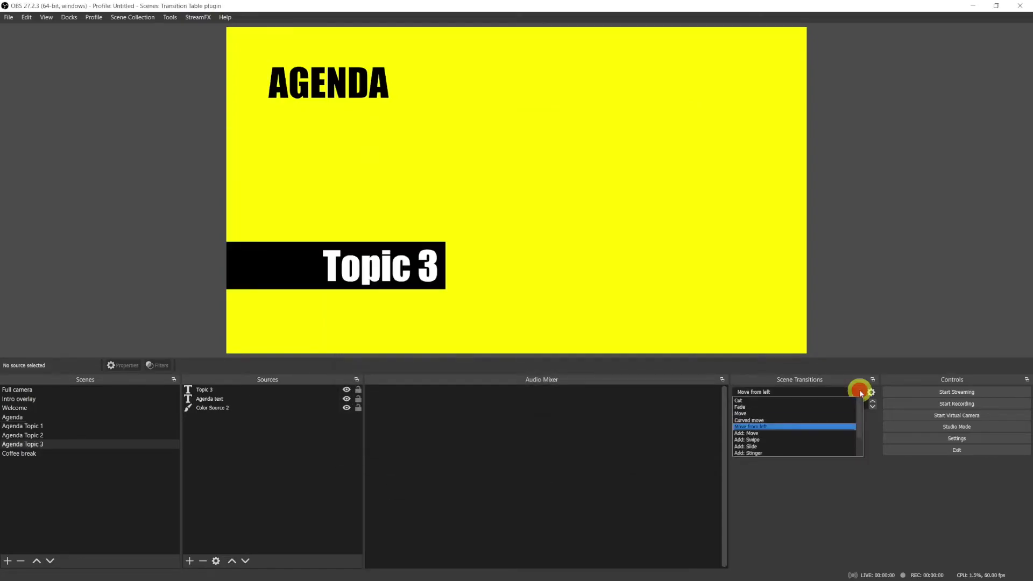
click(811, 398)
- In the Transition Table, add an Any to Agenda Topic 1 rule using Move from left
click(170, 17)
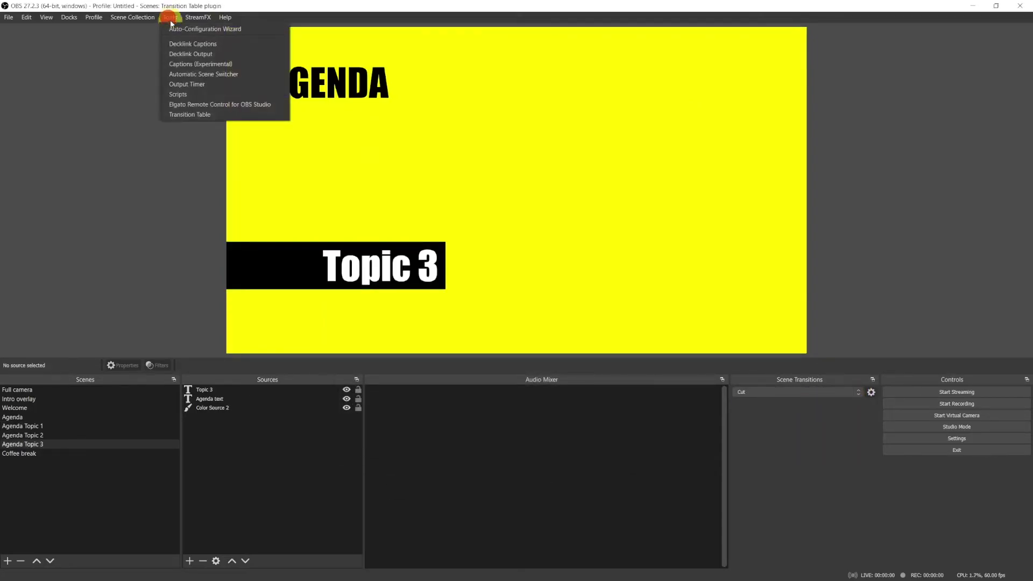
click(190, 114)
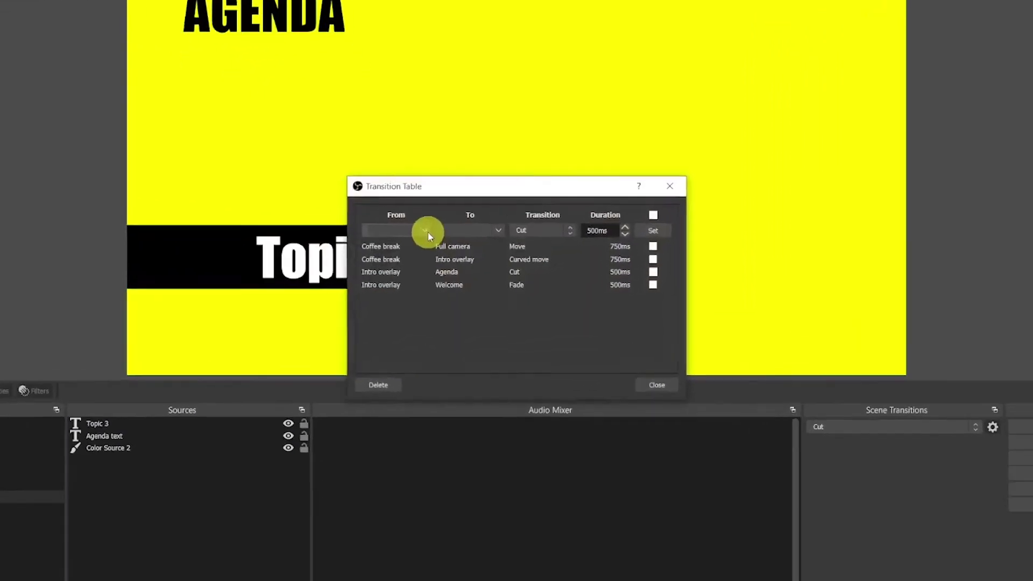
click(429, 234)
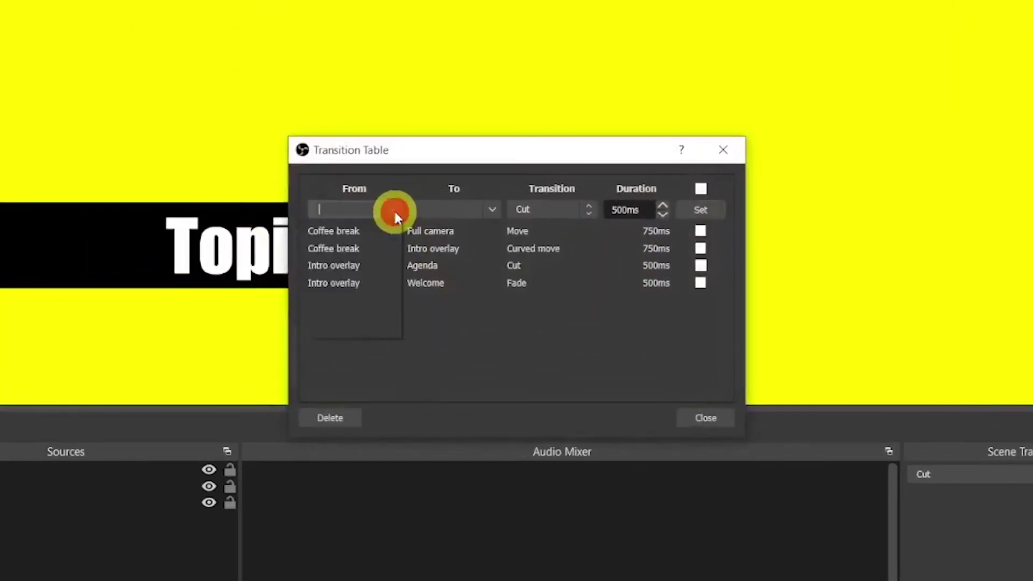
click(416, 253)
click(498, 230)
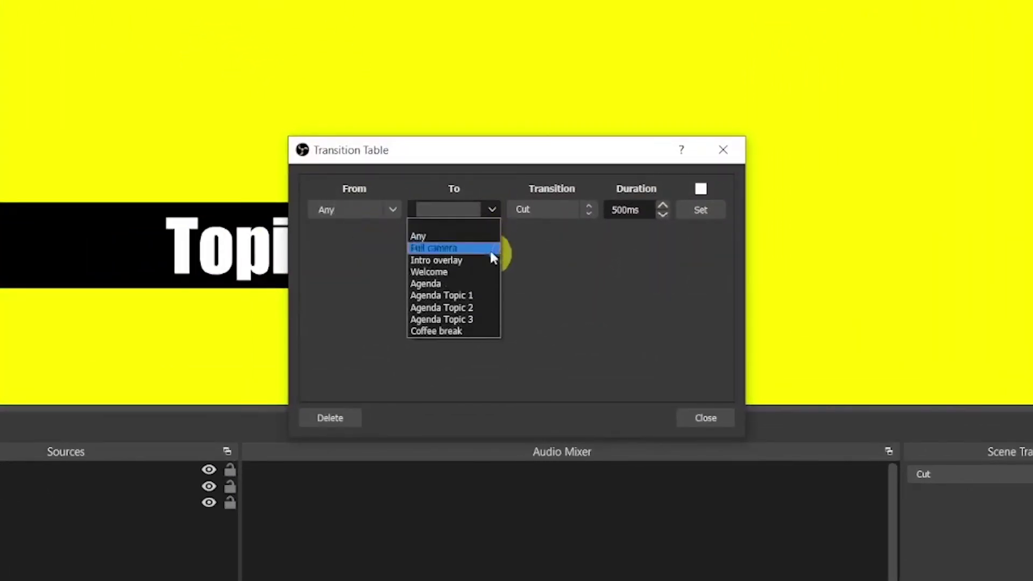
click(470, 295)
click(589, 212)
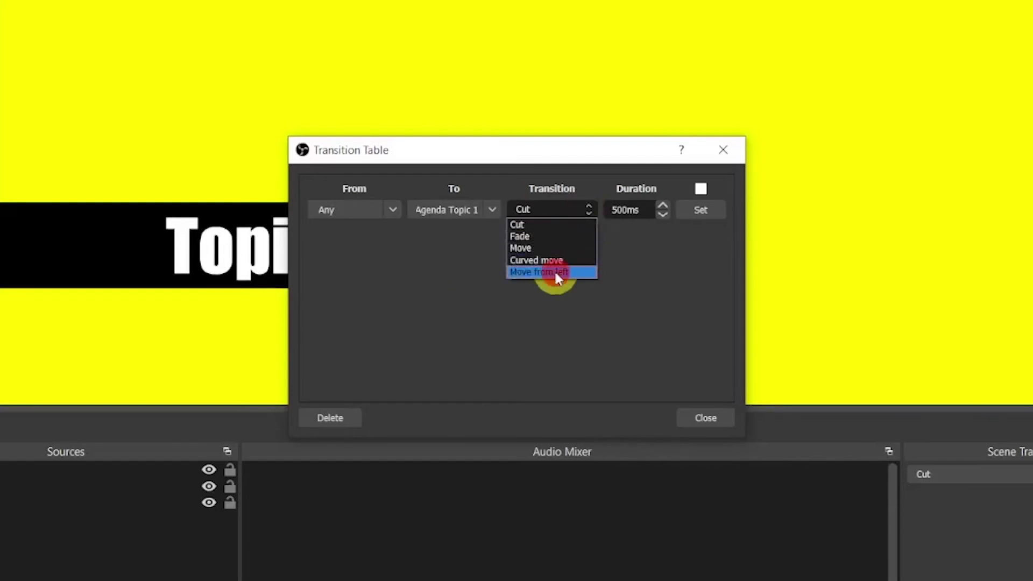
click(539, 272)
click(701, 209)
- Add Any to Agenda Topic 2 and Any to Agenda Topic 3 rules, then close the table
click(392, 209)
click(366, 240)
click(491, 209)
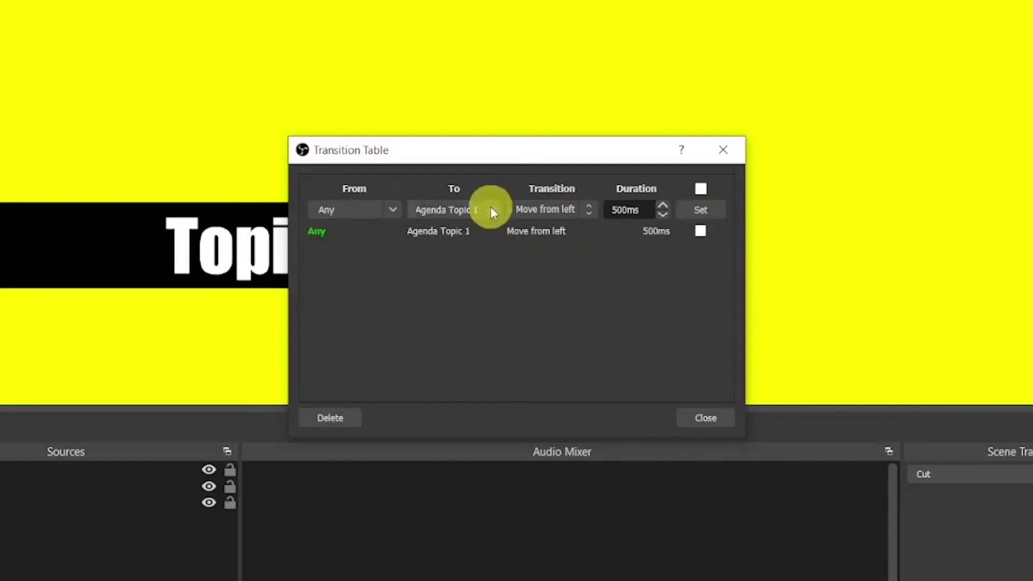
click(457, 308)
click(489, 210)
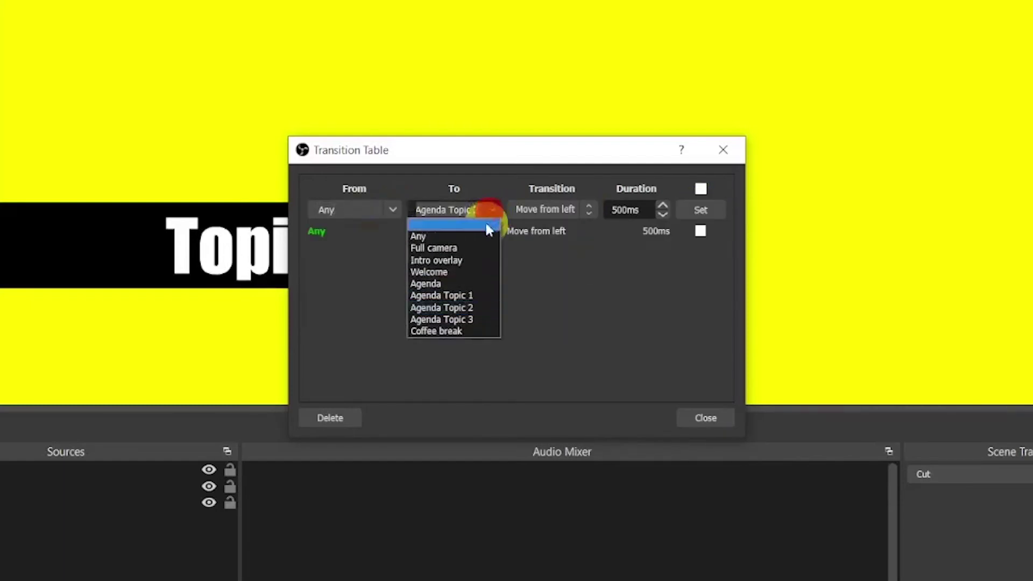
click(463, 316)
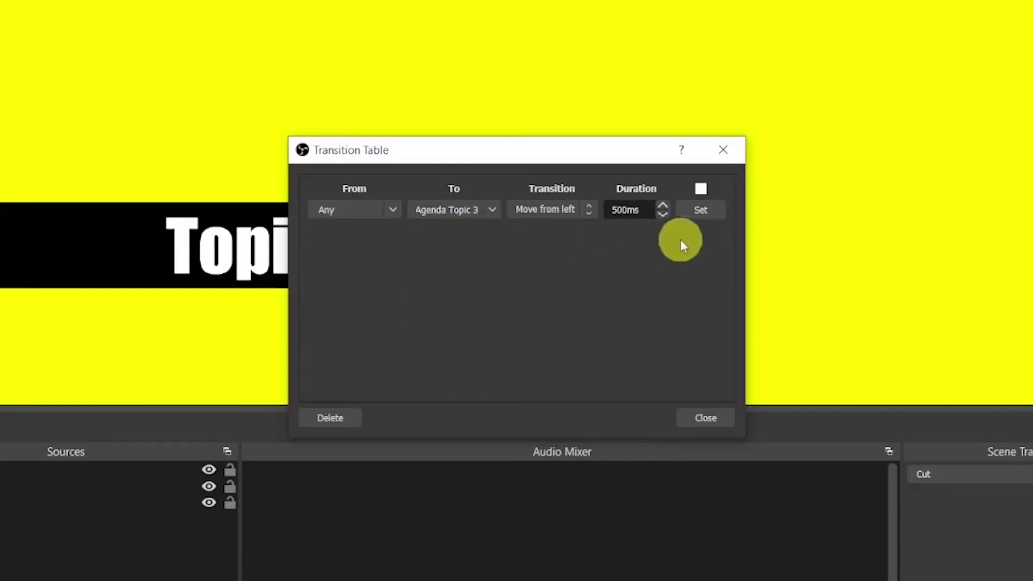
click(701, 210)
click(705, 418)
- Test the transitions by switching through Agenda Topic 1, 2, 3, Coffee break and back to Agenda Topic 1
click(27, 425)
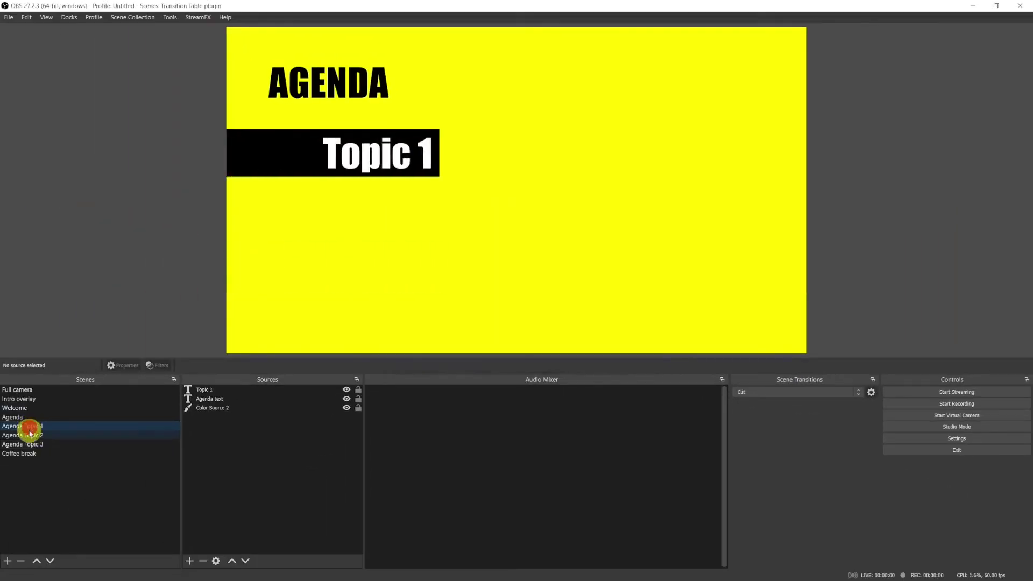
click(29, 435)
click(32, 445)
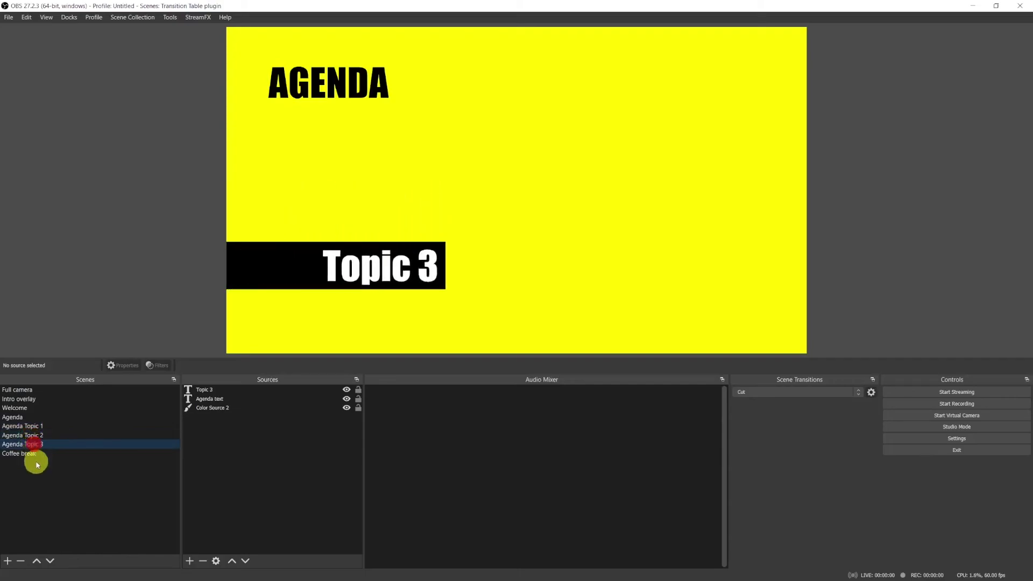
click(32, 456)
click(27, 425)
- In the Transition Table, add a Full camera to Agenda Topic 1 rule using a 750ms Fade
click(168, 17)
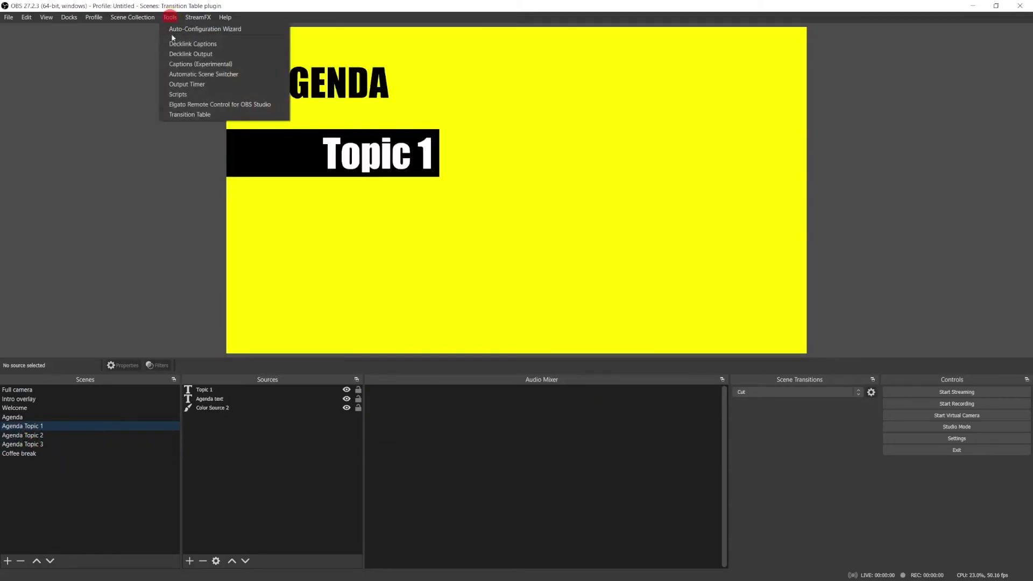
click(192, 115)
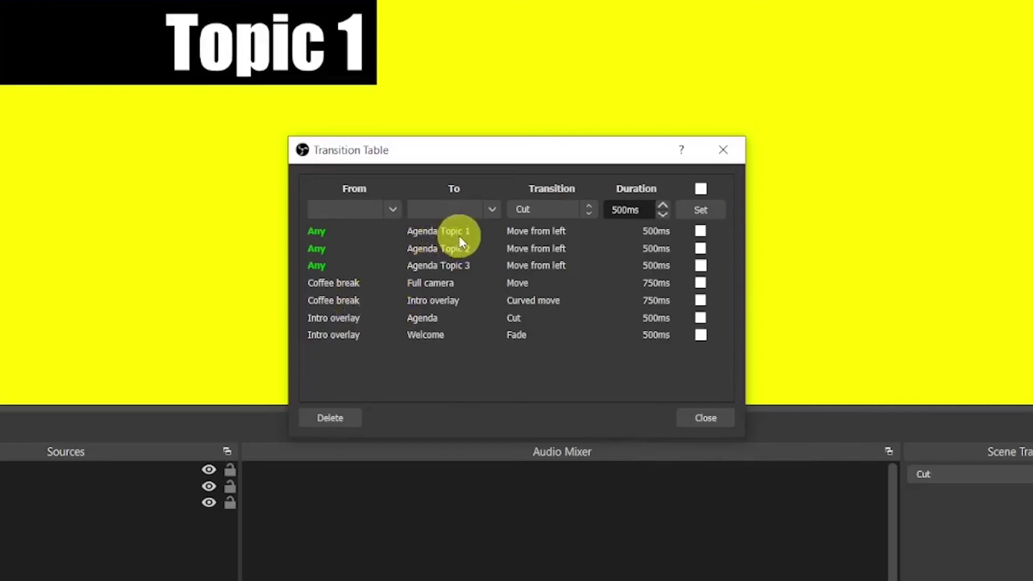
click(390, 208)
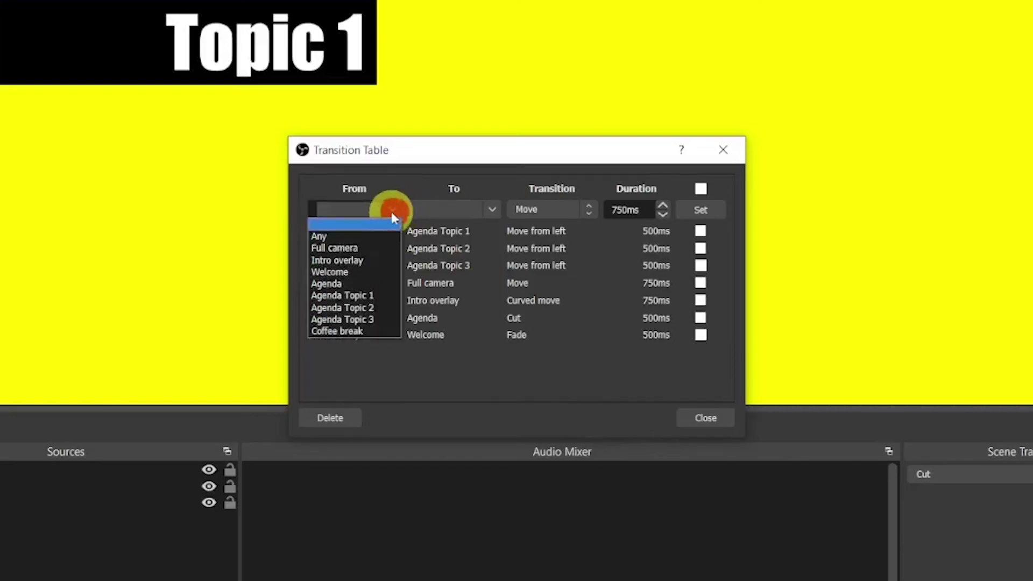
click(368, 248)
click(491, 210)
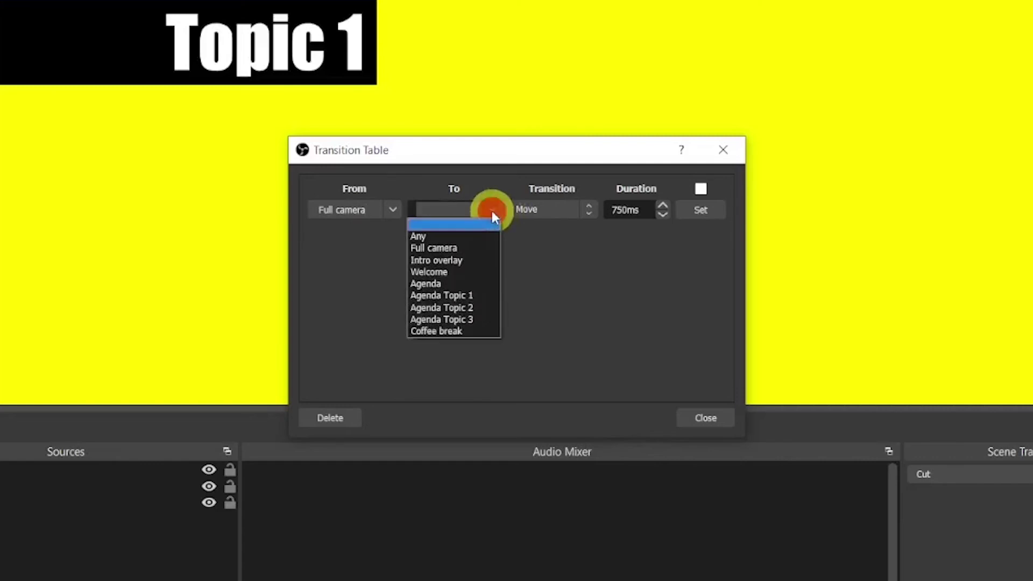
click(472, 296)
click(588, 209)
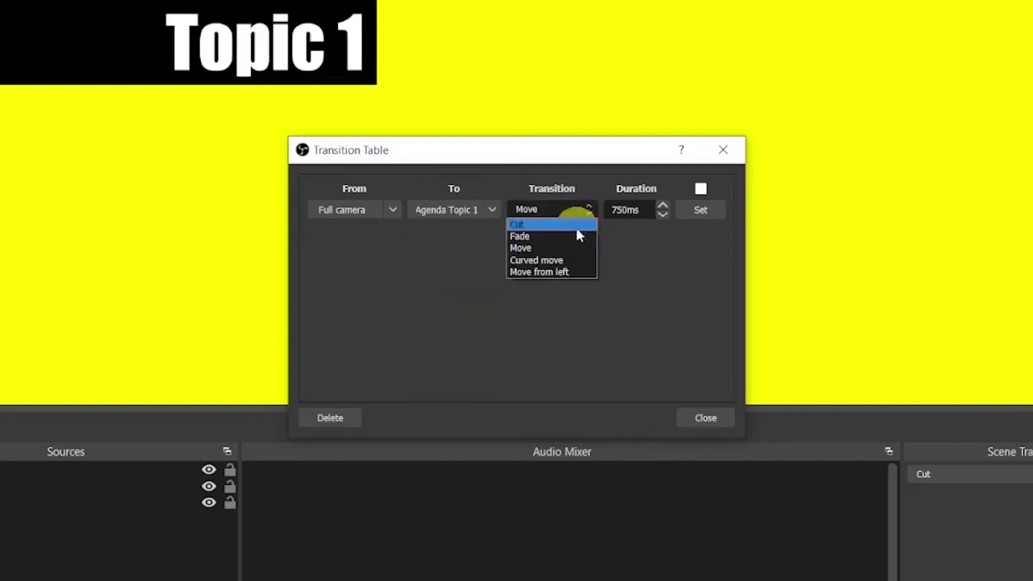
click(563, 233)
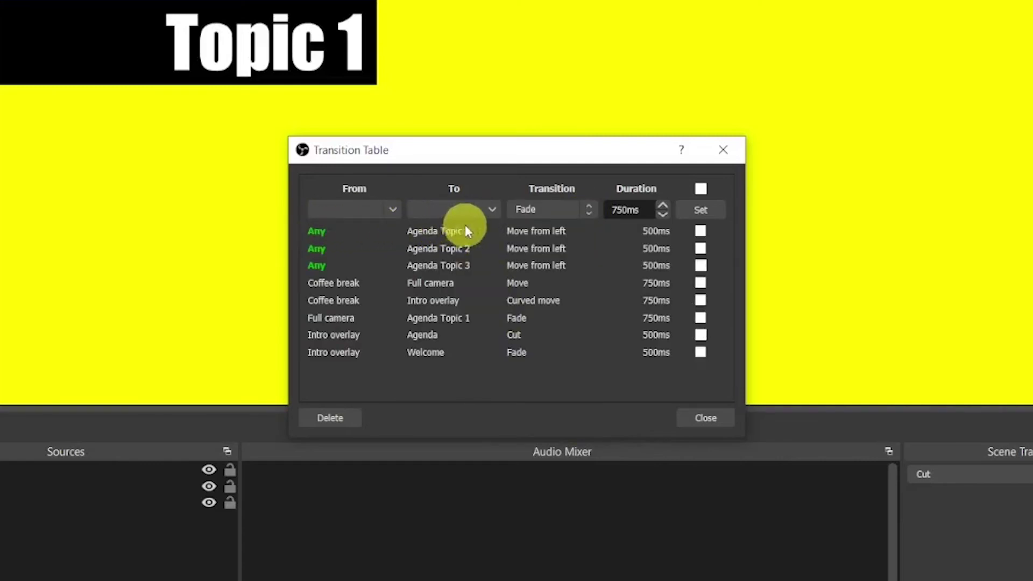